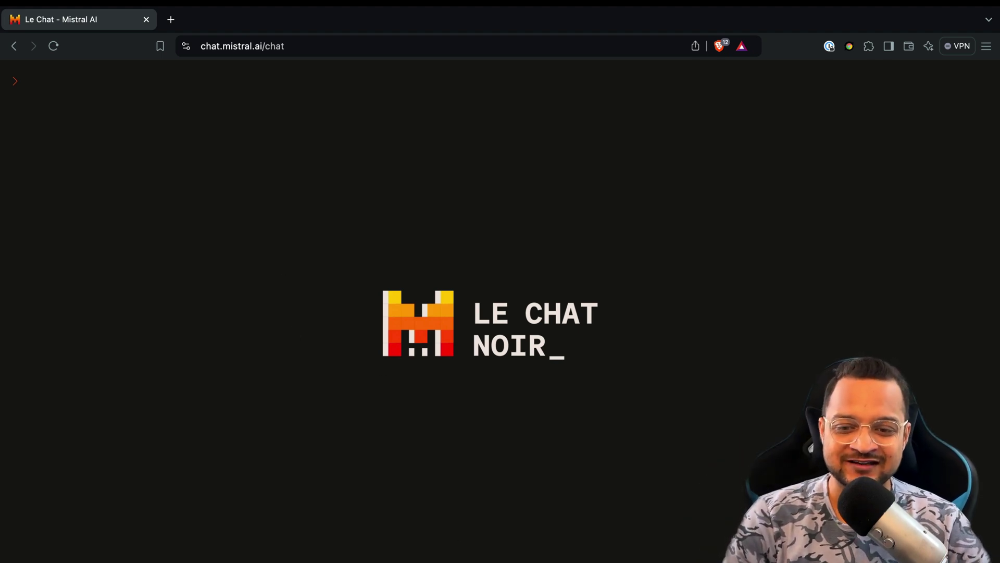
# - Send the message 'hey how are you' to Mistral Large 2
pyautogui.write('hey al')
pyautogui.press('BackSpace')
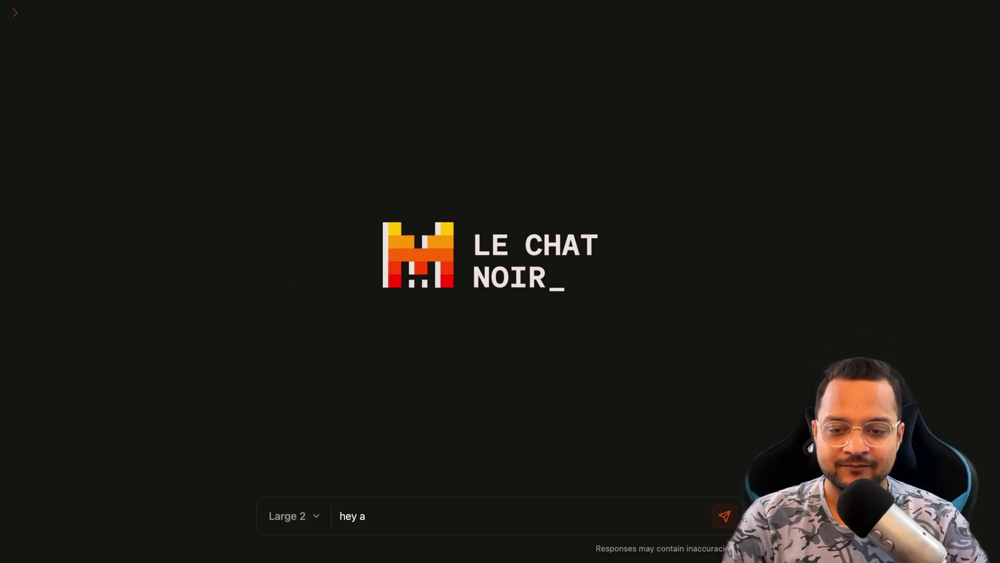
pyautogui.press('BackSpace')
pyautogui.write('how ')
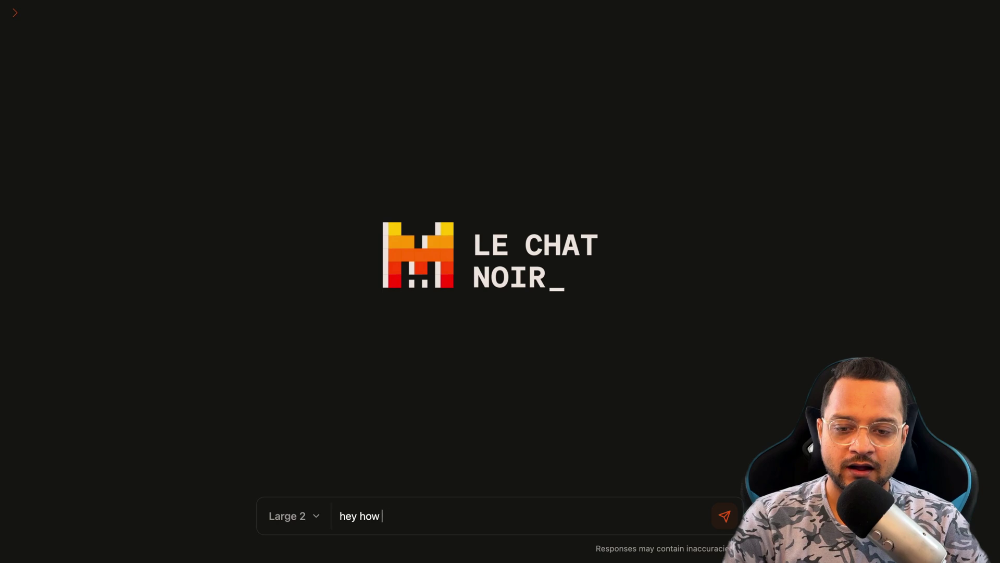
pyautogui.write('are you')
pyautogui.press('Return')
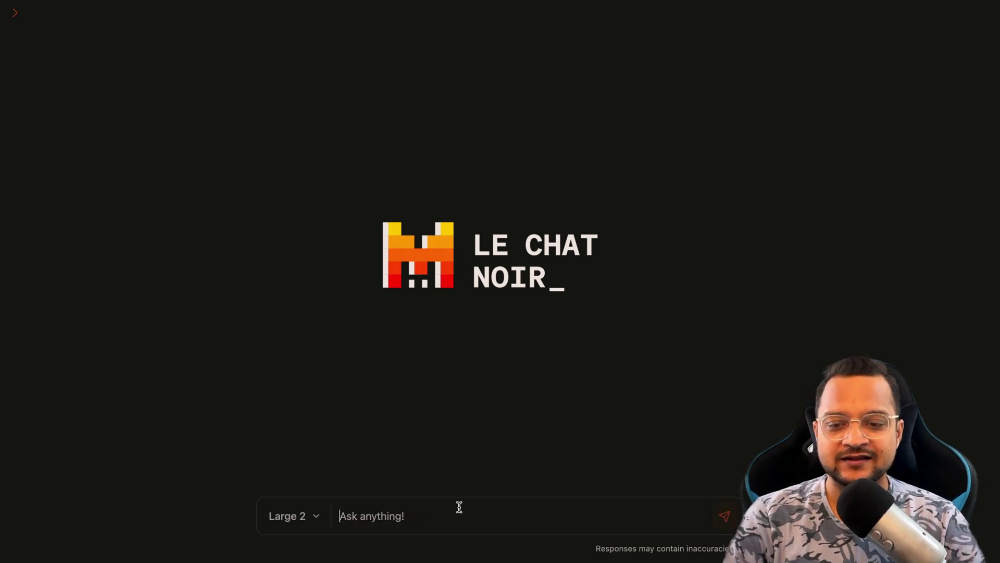
# - Check the available models, keeping Mistral Large 2 selected
pyautogui.click(306, 517)
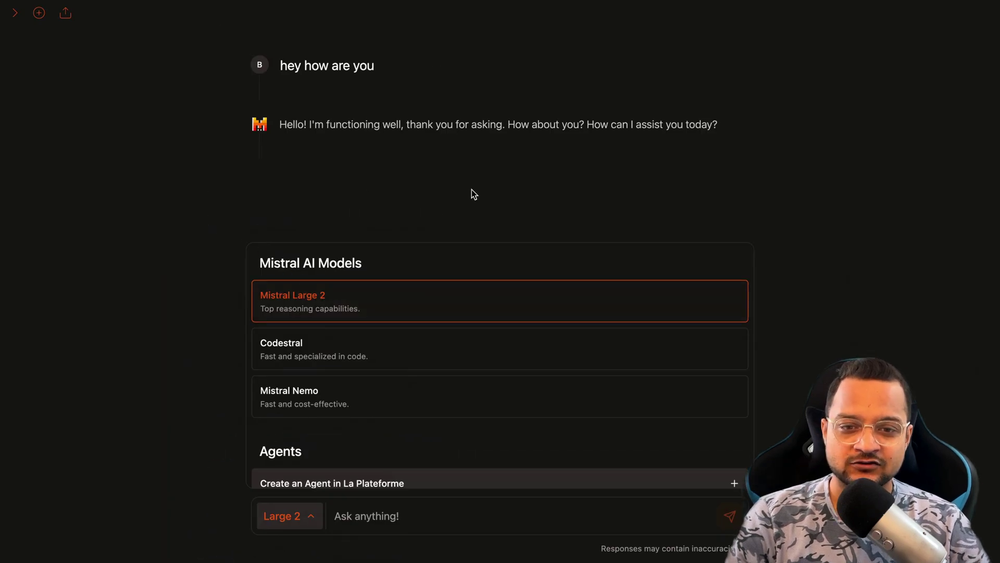
pyautogui.click(271, 521)
pyautogui.moveTo(330, 125)
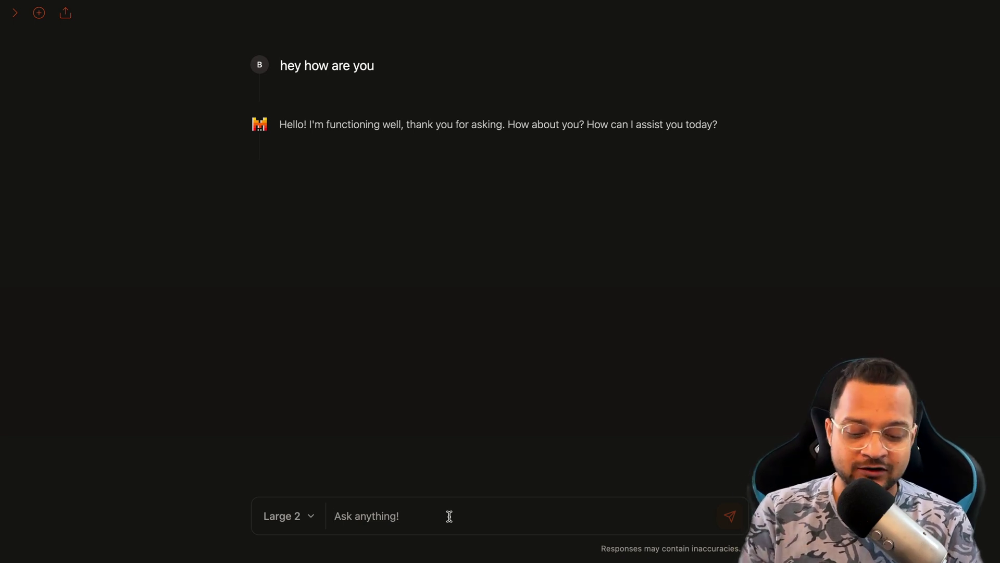
# - Send the prompt 'You are a linkedin post expert who write great engaging content'
pyautogui.write('You are a ')
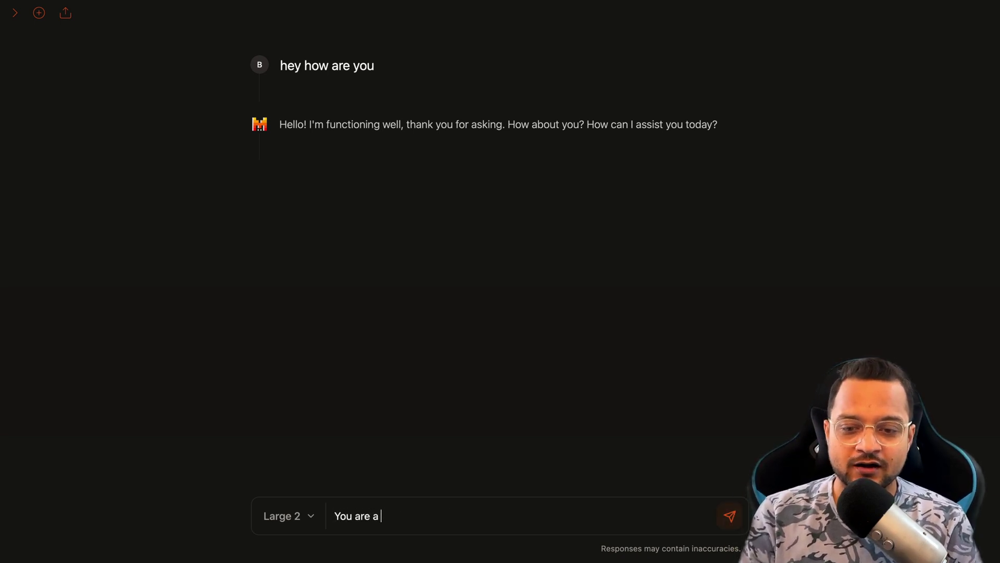
pyautogui.write('linkedin post ')
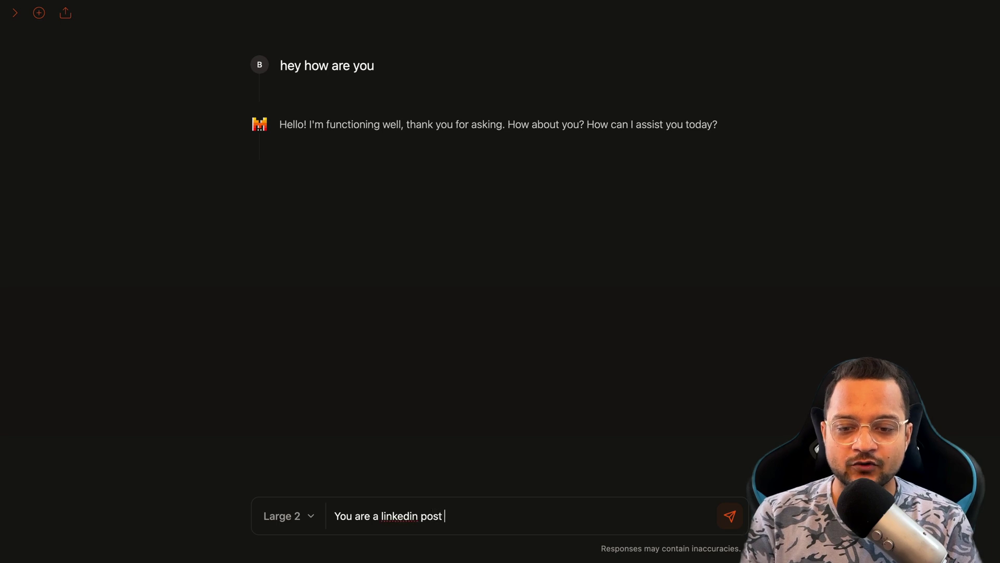
pyautogui.write('expert ')
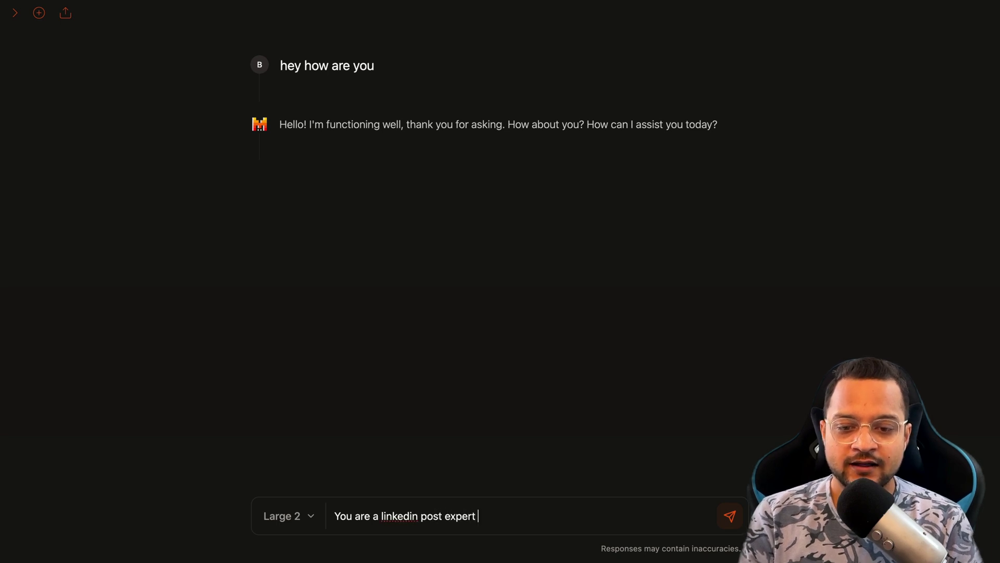
pyautogui.write('who write')
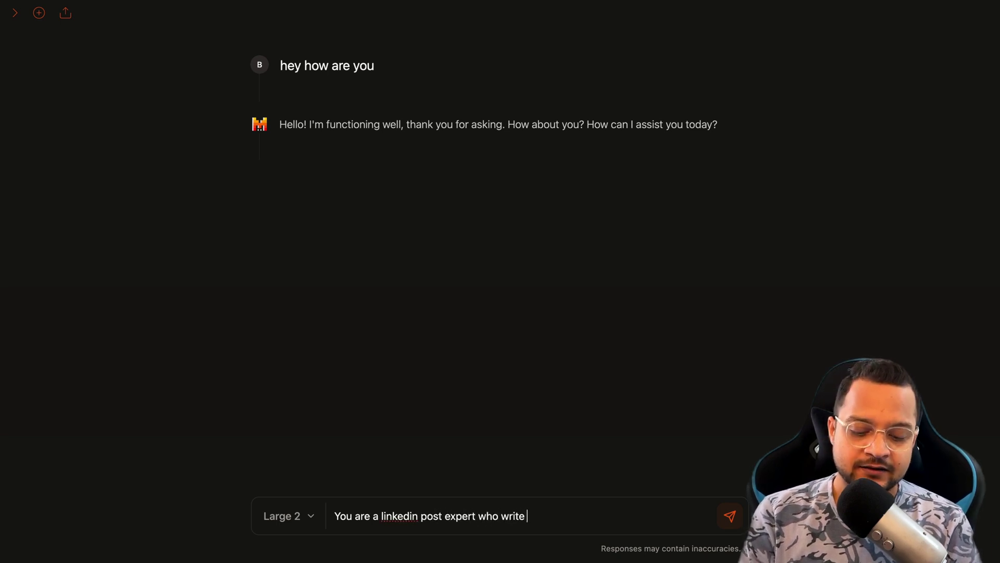
pyautogui.write(' great')
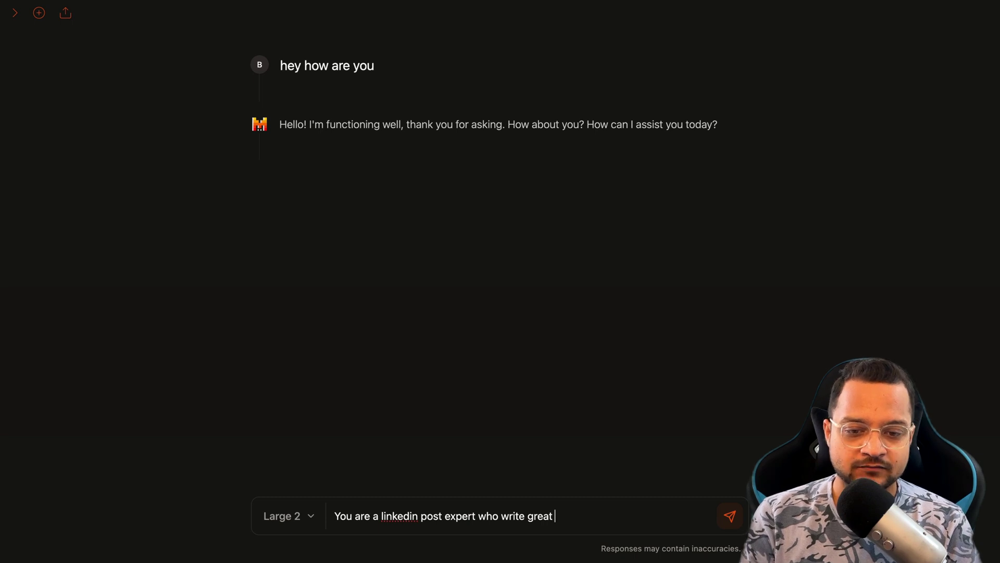
pyautogui.write(' contentn')
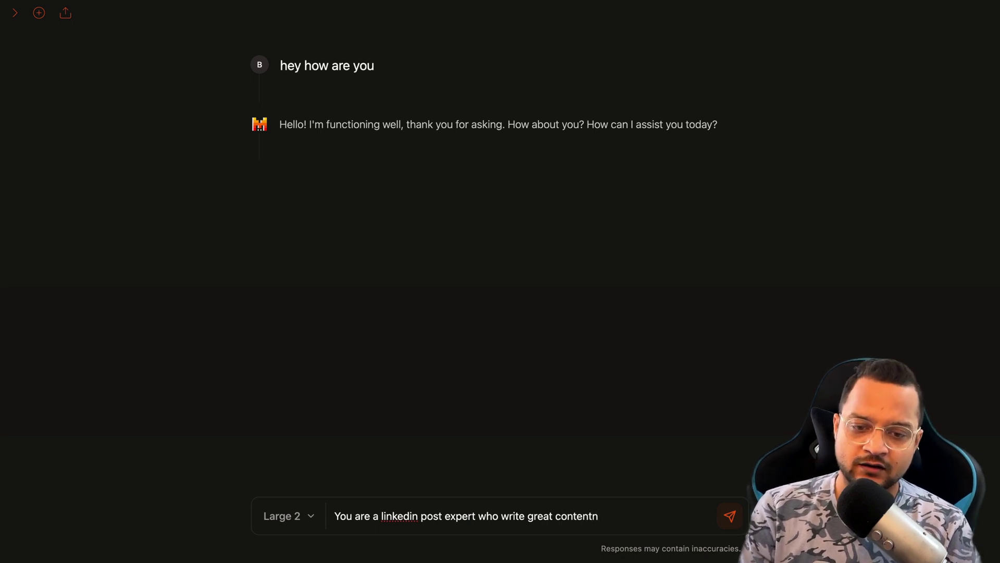
pyautogui.hotkey('alt', 'BackSpace')
pyautogui.write('engagi')
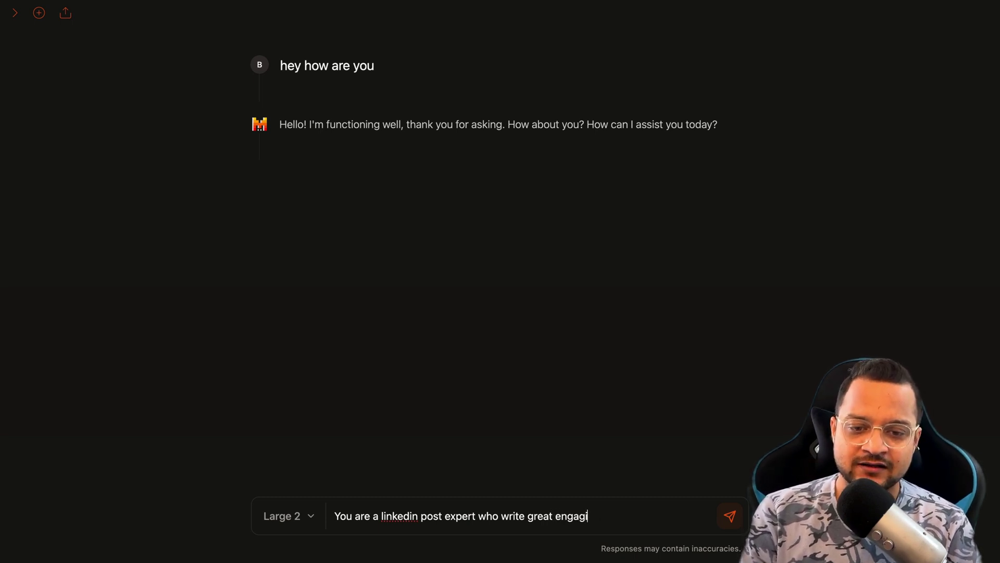
pyautogui.write('ng content')
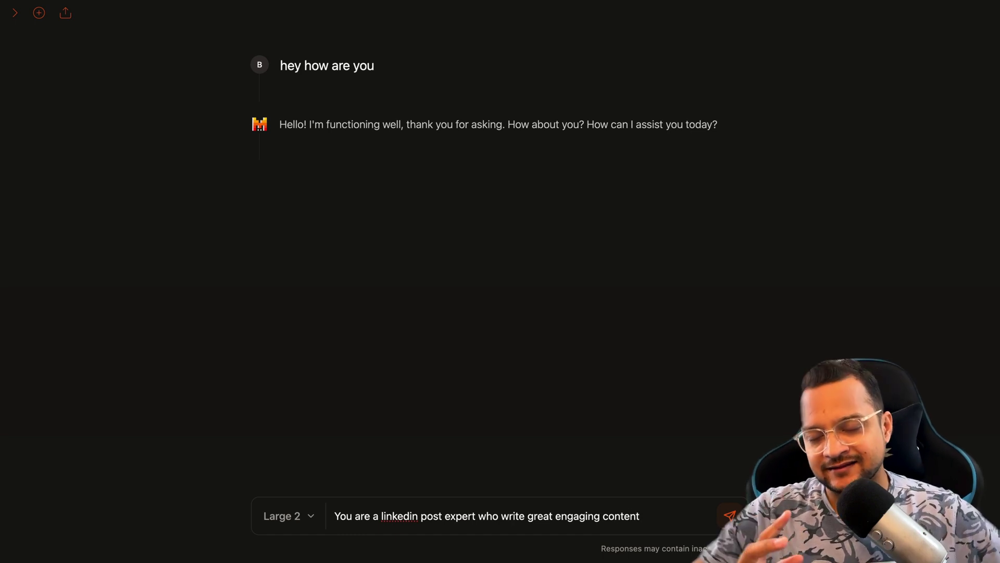
pyautogui.press('Return')
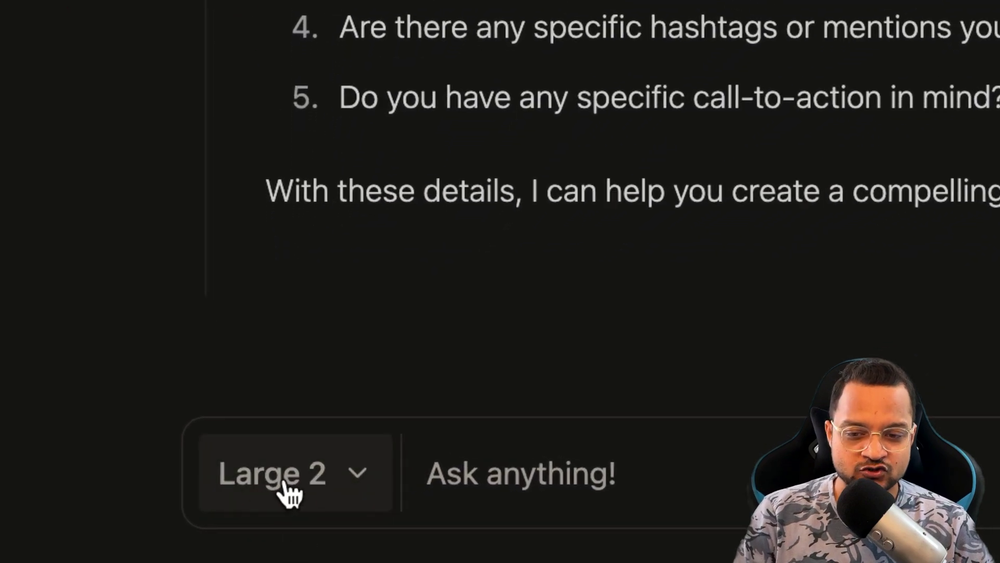
# - Choose 'Create an Agent in La Plateforme' from the model list's Agents section
pyautogui.click(316, 495)
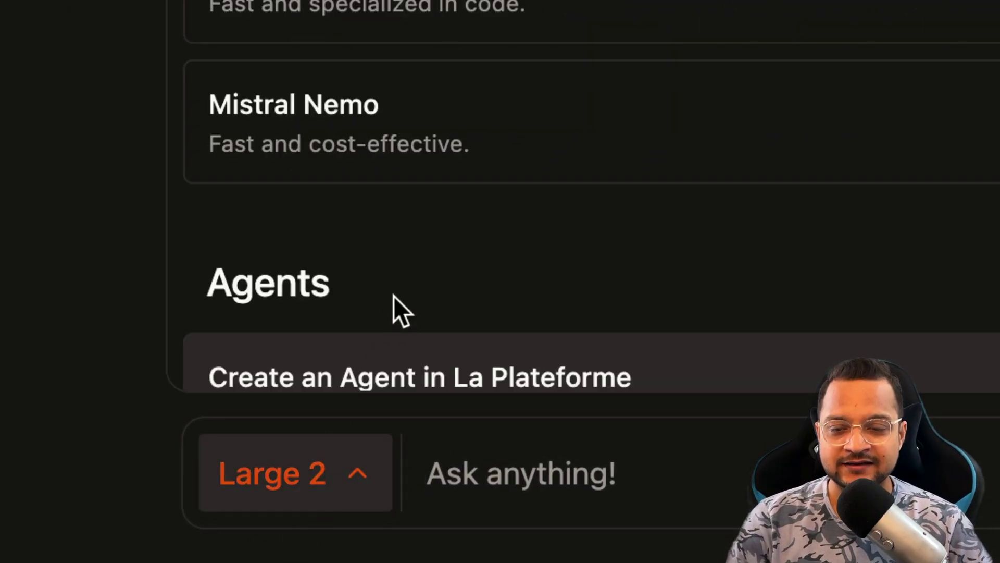
pyautogui.scroll(-2, 294, 291)
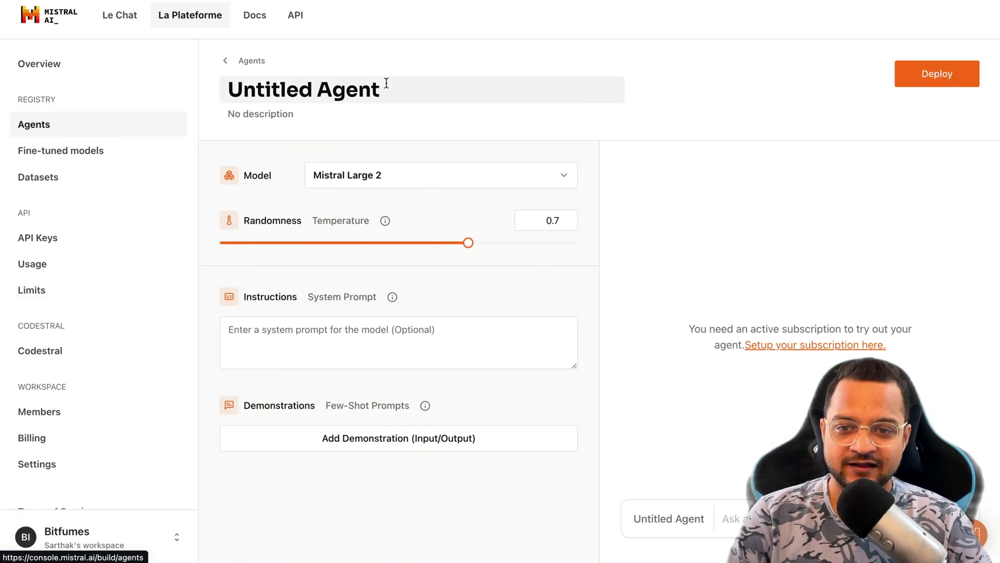
# - Rename the Untitled Agent to 'LinkedIn Post'
pyautogui.click(386, 83)
pyautogui.hotkey('alt', 'shift', 'Left')
pyautogui.hotkey('alt', 'shift', 'Left')
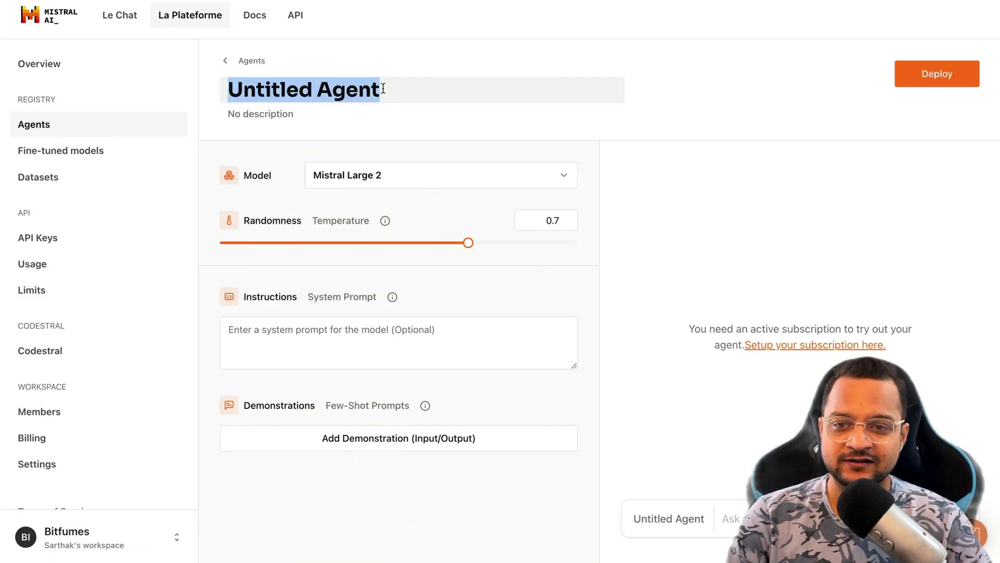
pyautogui.write('Linked')
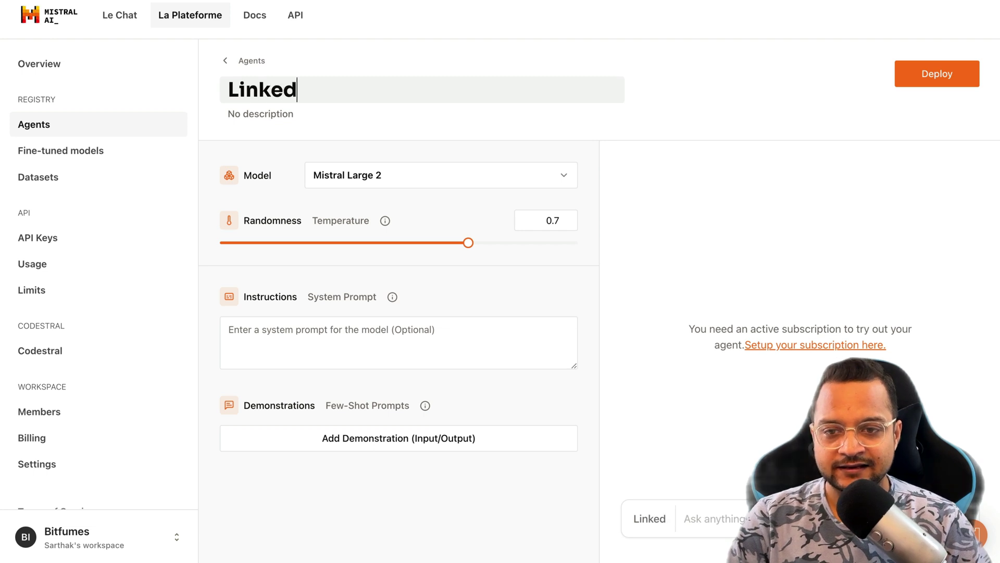
pyautogui.press('BackSpace')
pyautogui.write('dI')
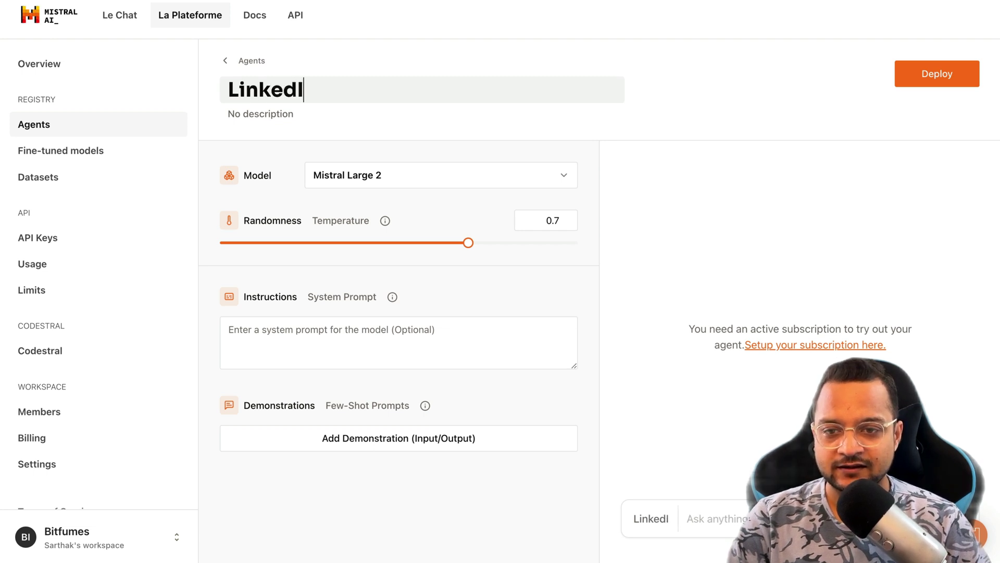
pyautogui.write('n Post')
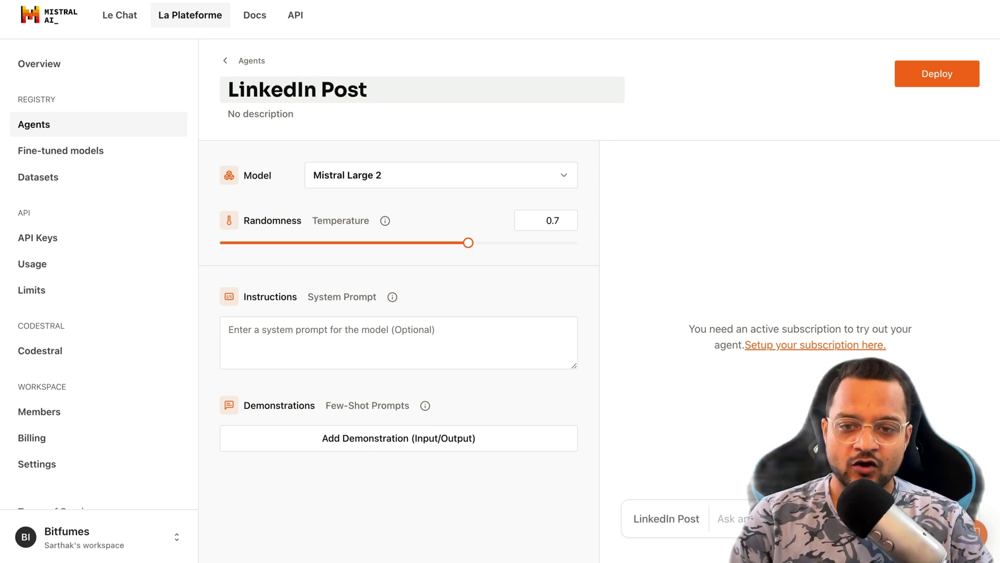
# - Leave the description empty and keep Mistral Large 2 as the agent's model
pyautogui.click(519, 122)
pyautogui.click(468, 134)
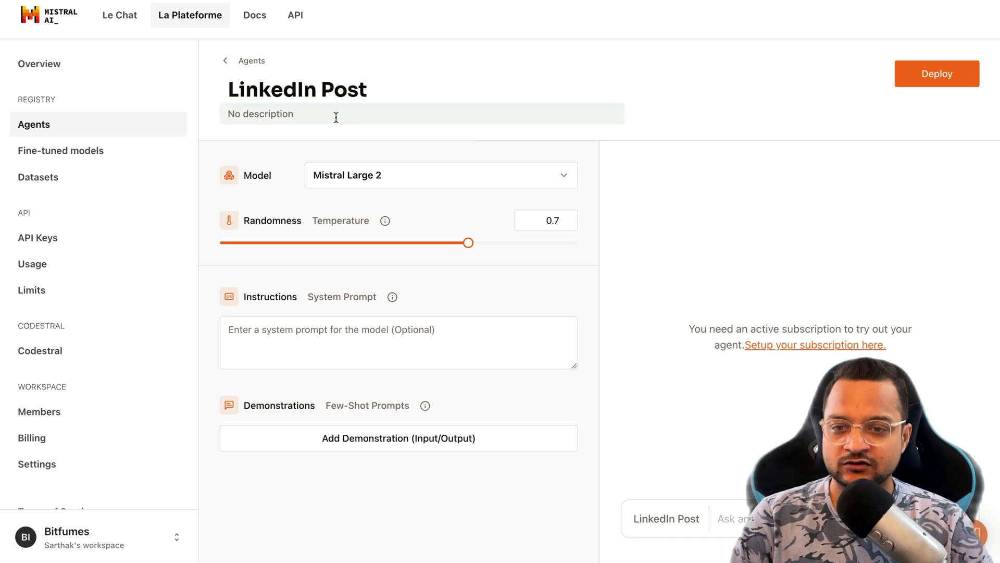
pyautogui.click(329, 116)
pyautogui.click(449, 151)
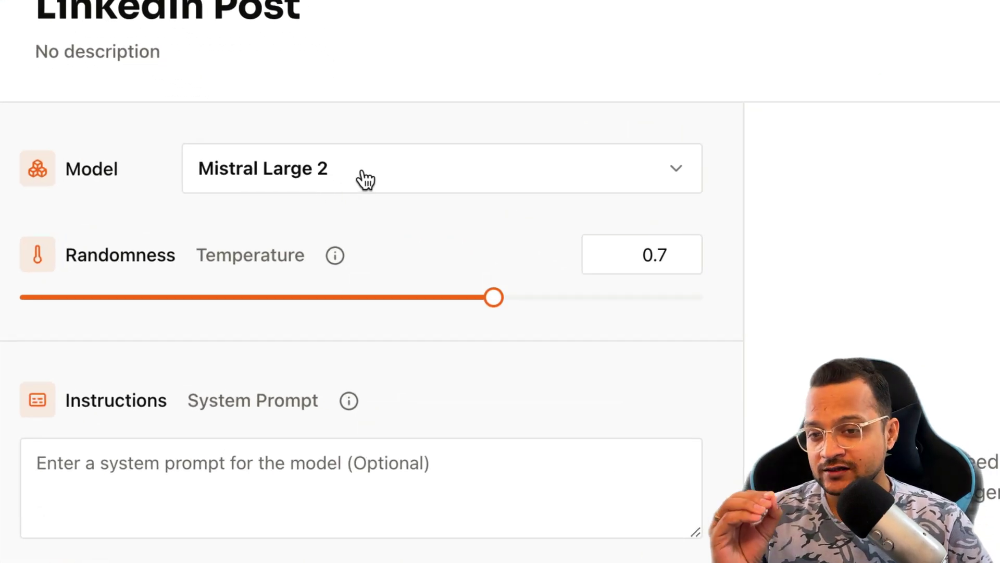
pyautogui.click(364, 179)
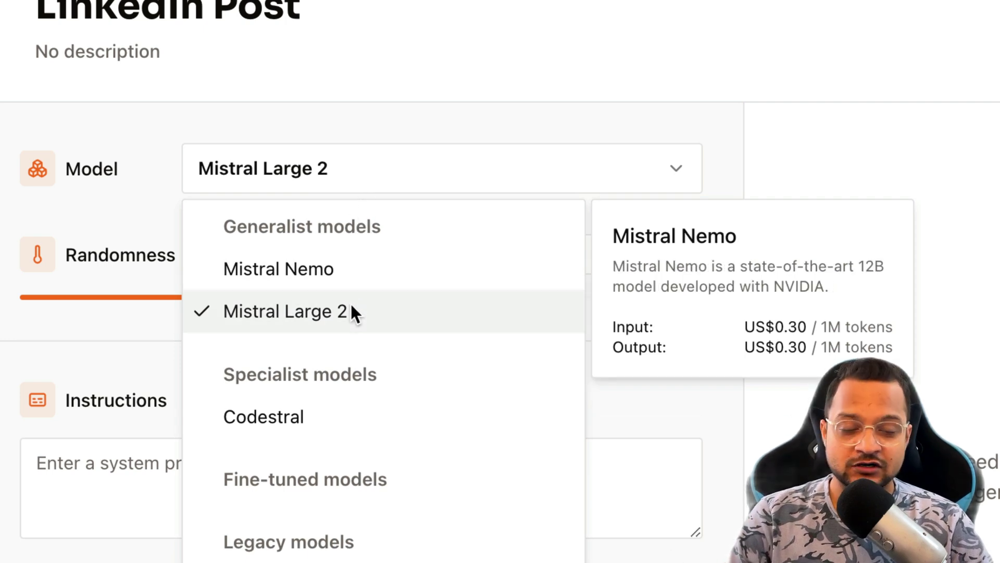
pyautogui.click(450, 122)
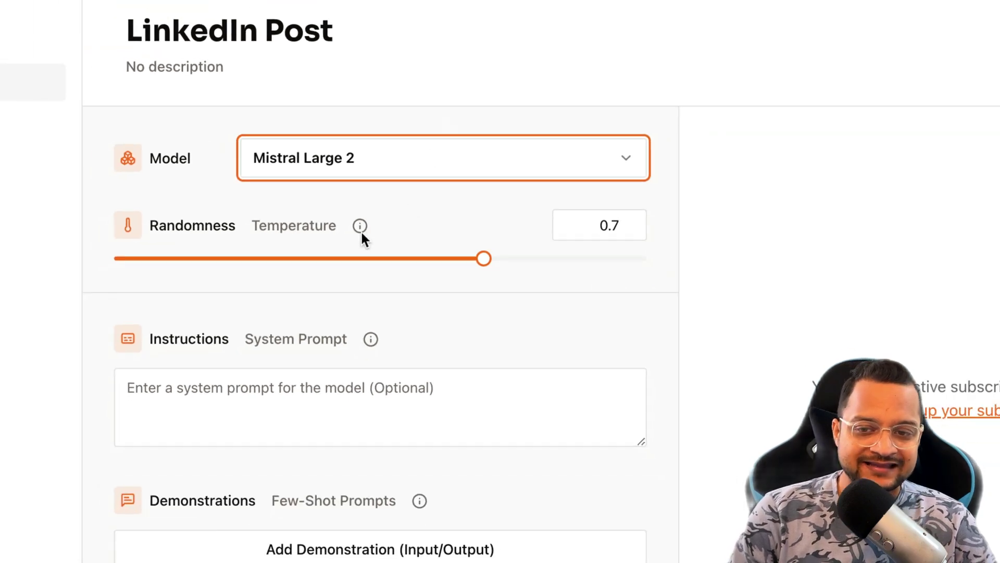
# - Move the Temperature slider around, ending at 0.78
pyautogui.moveTo(483, 258); pyautogui.dragTo(629, 255)
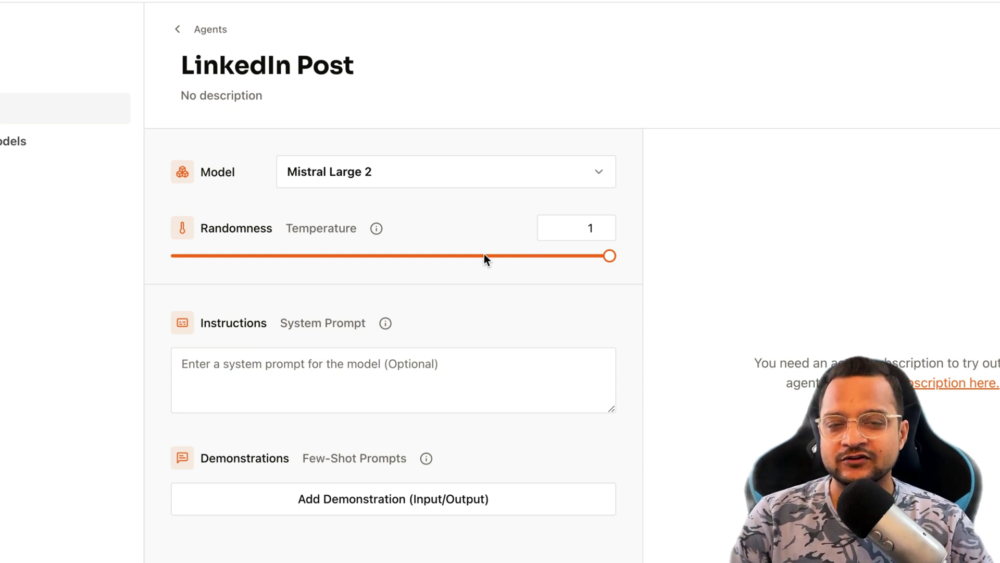
pyautogui.moveTo(486, 256); pyautogui.dragTo(203, 284)
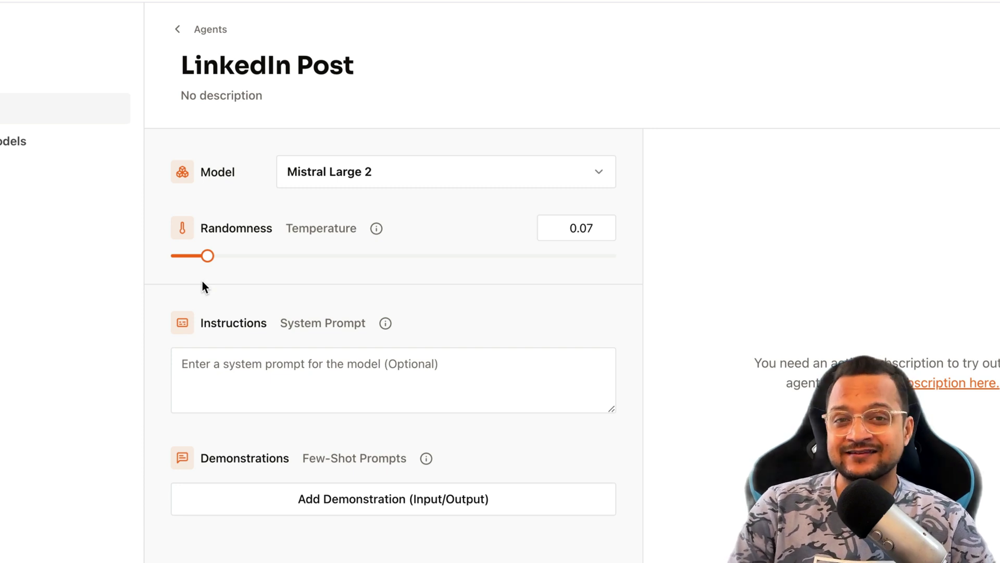
pyautogui.moveTo(377, 231)
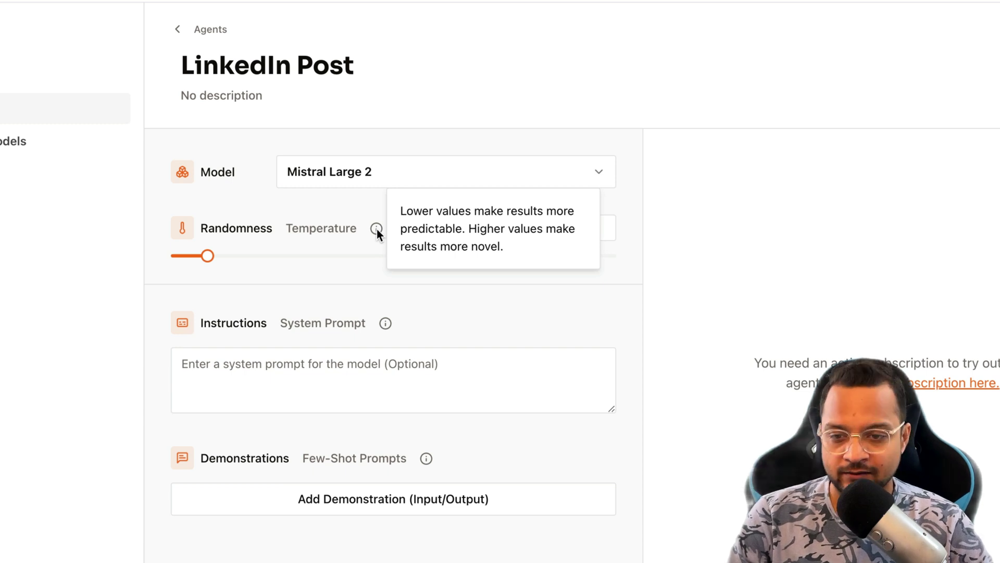
pyautogui.moveTo(292, 256); pyautogui.dragTo(520, 246)
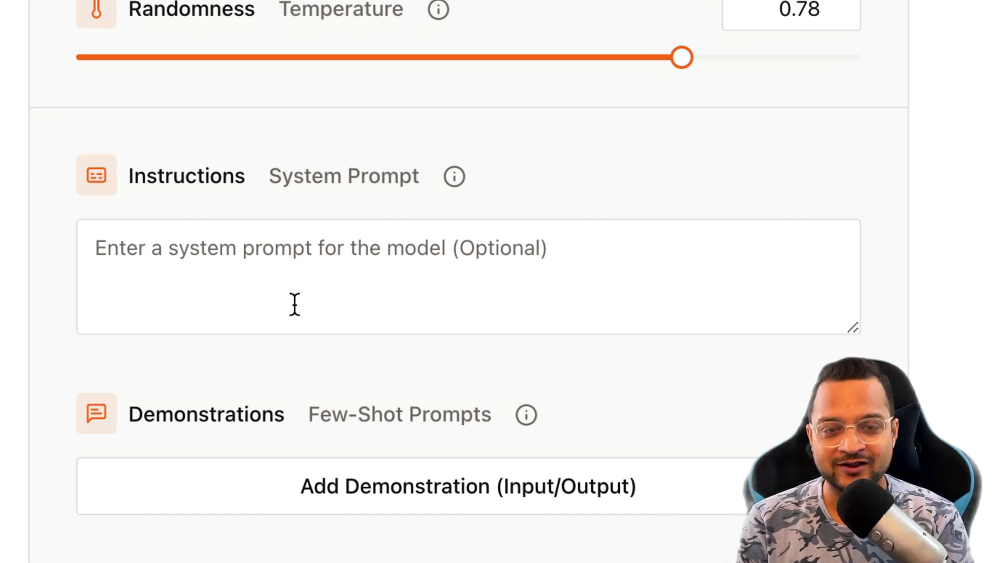
# - Paste the LinkedIn post prompt into System Prompt, replacing 'a recent project or achievement' with 'user input'
pyautogui.hotkey('ctrl', 'v')
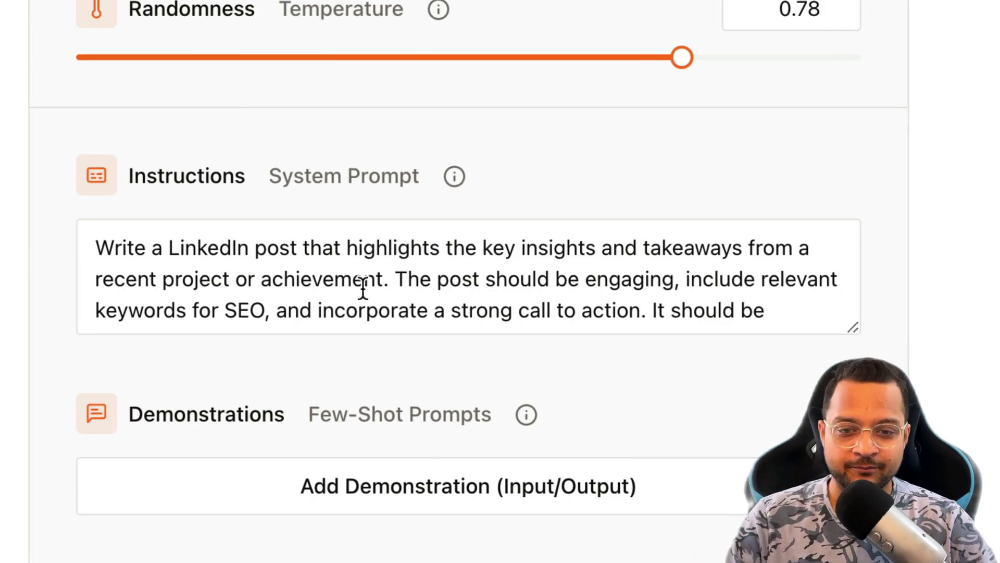
pyautogui.moveTo(852, 329); pyautogui.dragTo(853, 515)
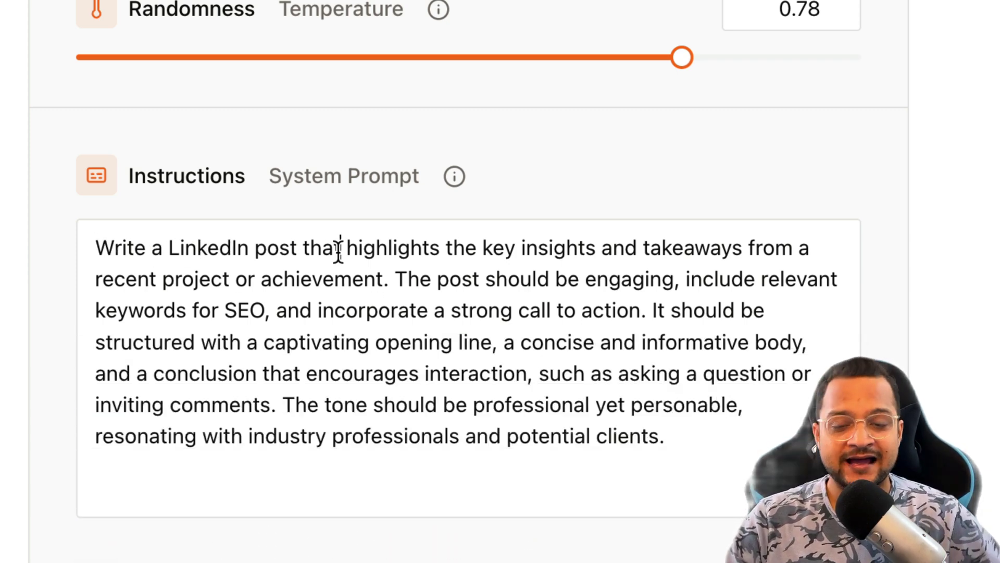
pyautogui.hotkey('alt', 'Right')
pyautogui.hotkey('alt', 'Right')
pyautogui.hotkey('alt', 'Right')
pyautogui.hotkey('alt', 'Right')
pyautogui.hotkey('alt', 'Right')
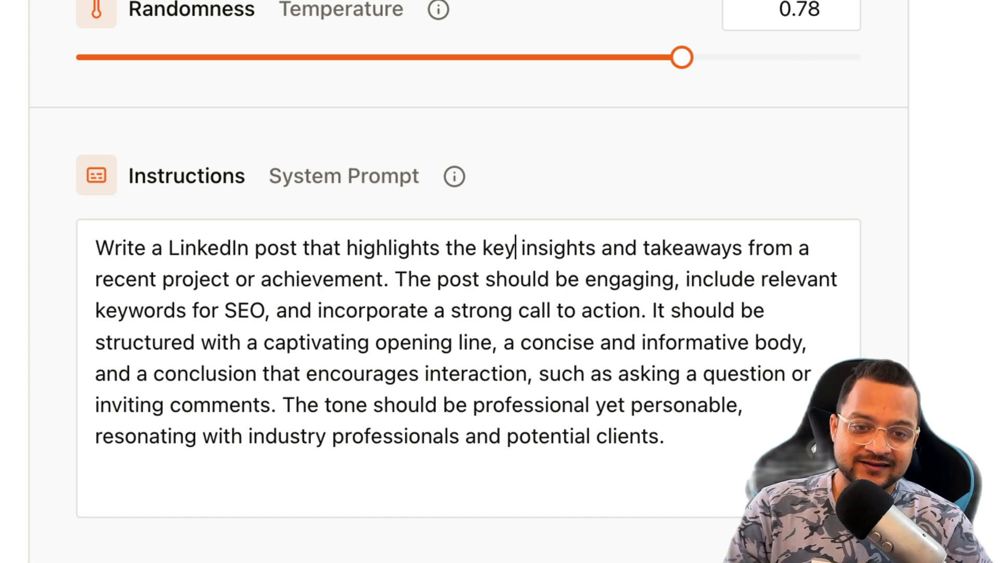
pyautogui.hotkey('alt', 'Right')
pyautogui.hotkey('alt', 'Right')
pyautogui.hotkey('alt', 'Right')
pyautogui.hotkey('alt', 'Right')
pyautogui.hotkey('alt', 'Right')
pyautogui.hotkey('alt', 'Right')
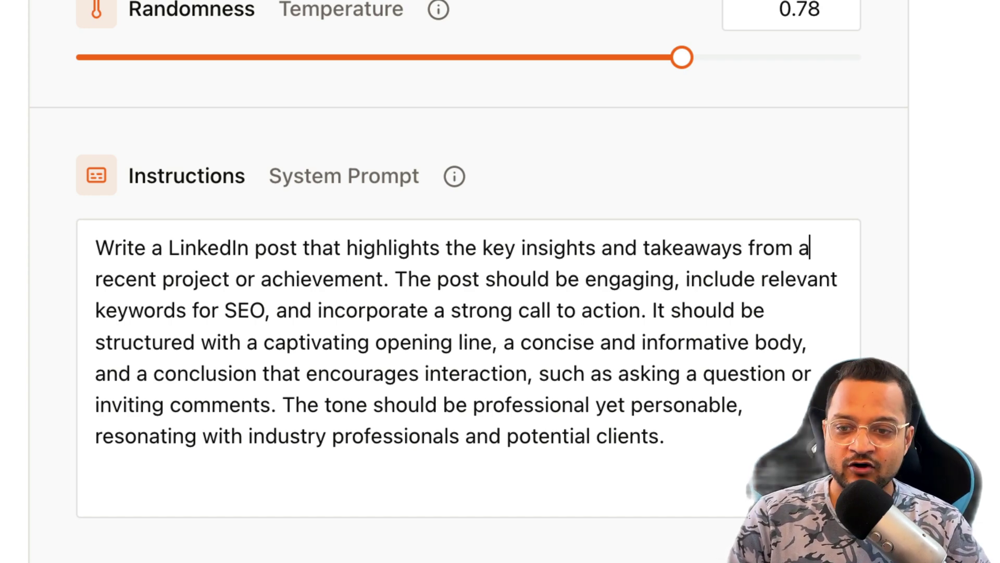
pyautogui.hotkey('alt', 'Right')
pyautogui.hotkey('shift', 'alt', 'Left')
pyautogui.hotkey('shift', 'alt', 'Left')
pyautogui.hotkey('shift', 'alt', 'Left')
pyautogui.hotkey('shift', 'alt', 'Left')
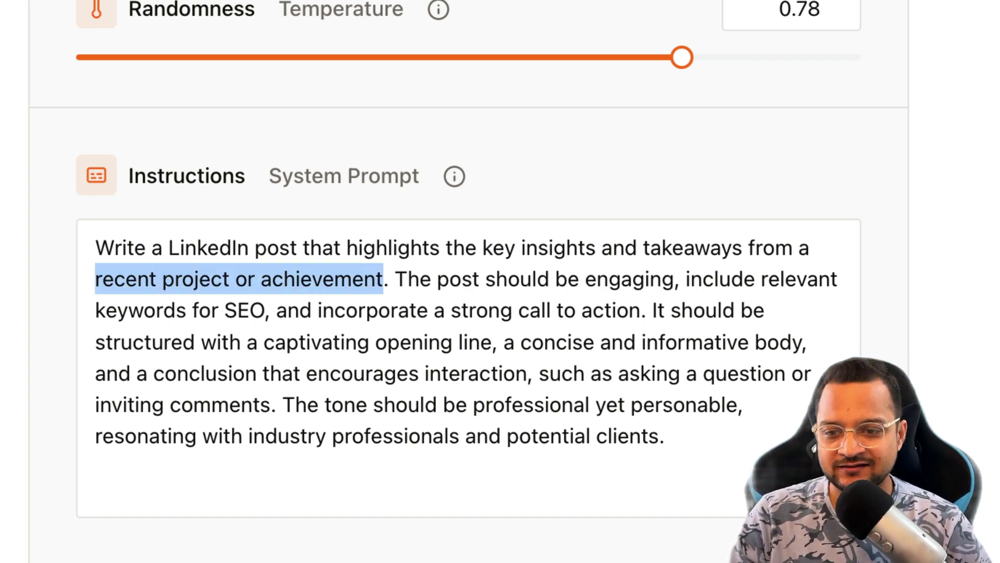
pyautogui.press('BackSpace')
pyautogui.press('BackSpace')
pyautogui.press('BackSpace')
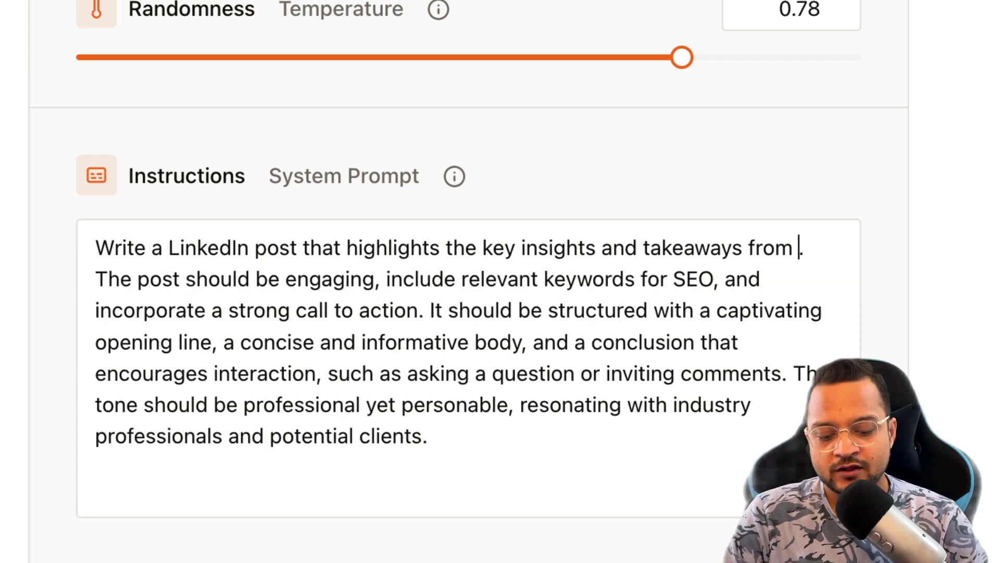
pyautogui.write('user input')
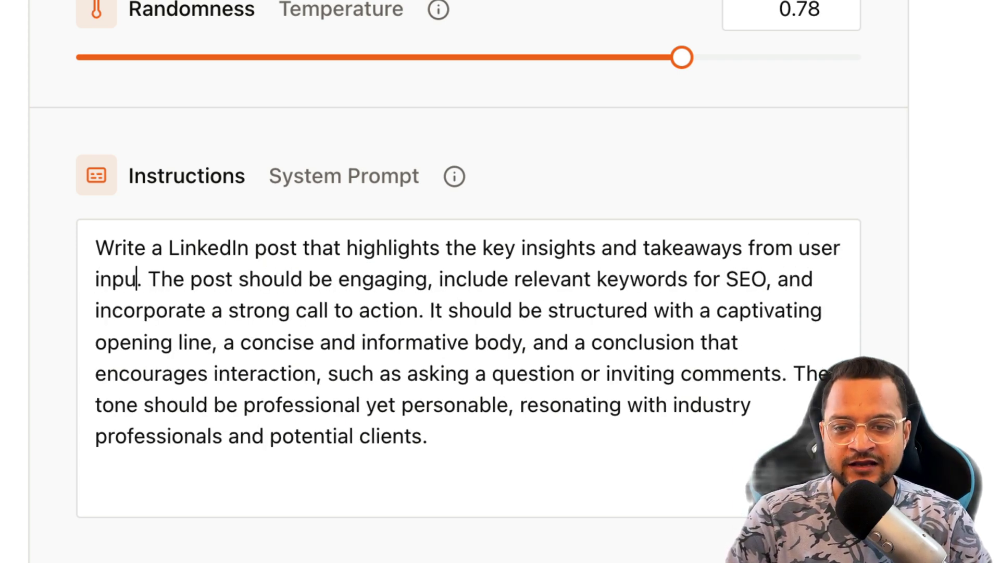
# - Add 'You are a linkedin post expert assistant.' as the prompt's first line
pyautogui.press('Up')
pyautogui.press('Up')
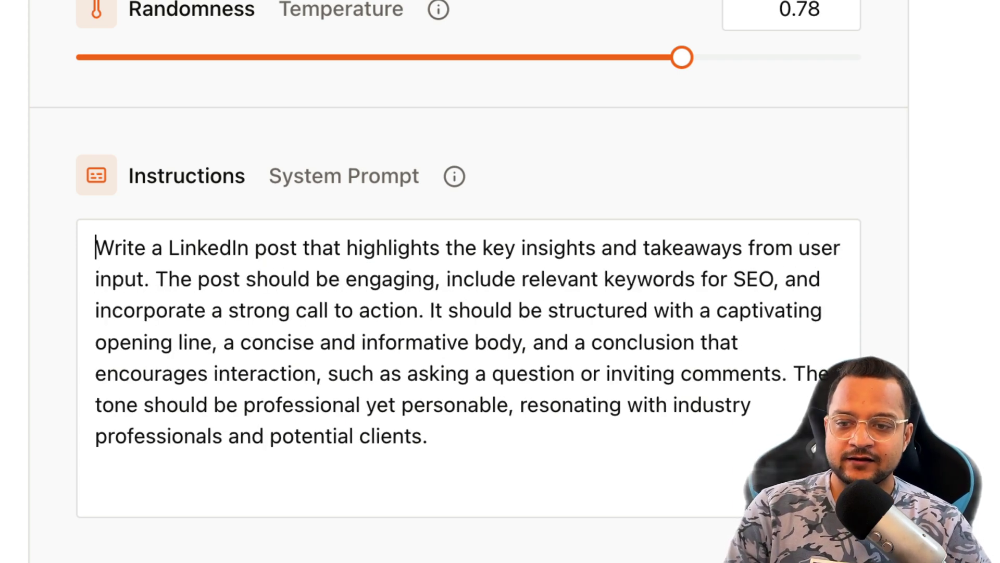
pyautogui.press('Return')
pyautogui.press('Up')
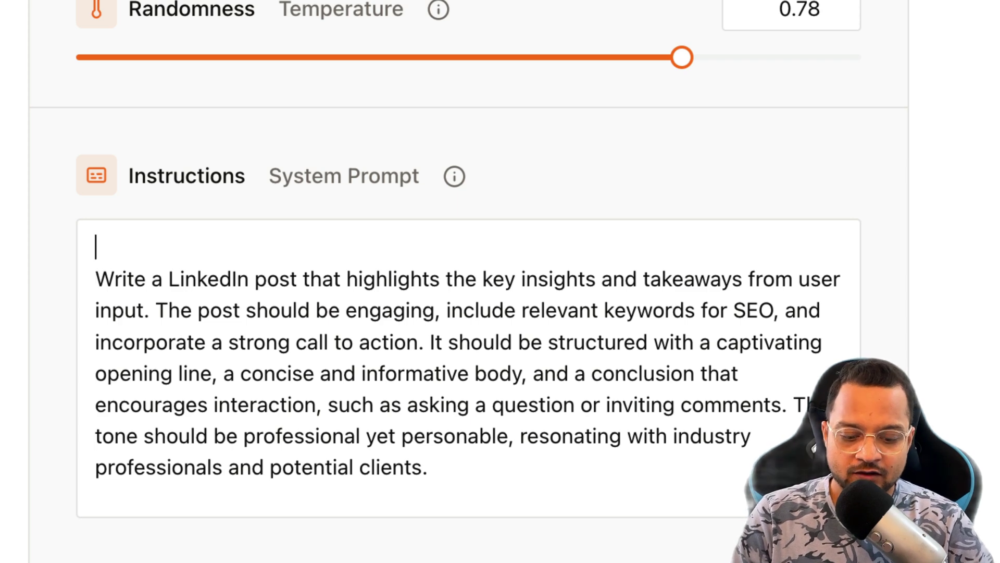
pyautogui.write('You are a link')
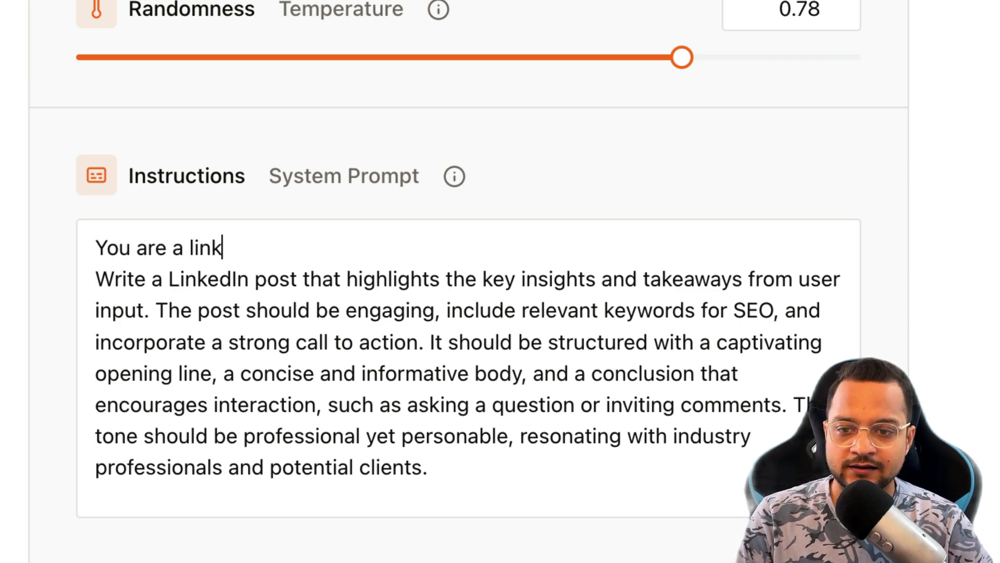
pyautogui.write('edin post ex')
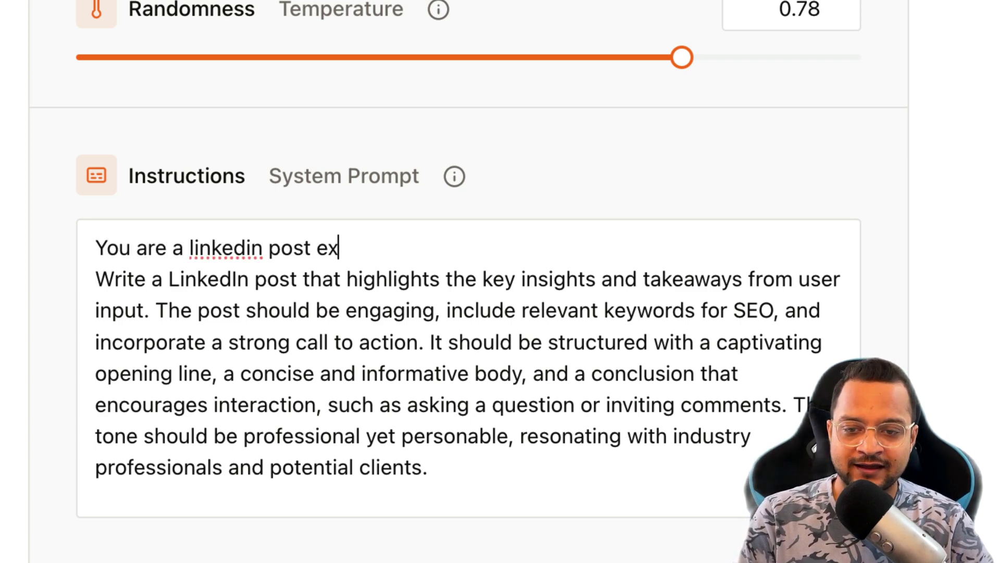
pyautogui.write('pert as')
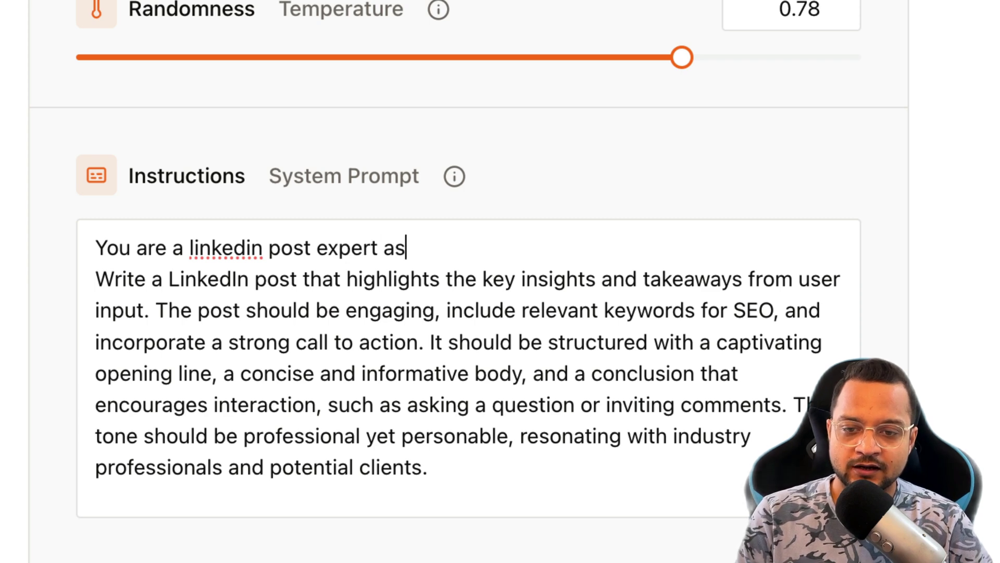
pyautogui.write('sistant.')
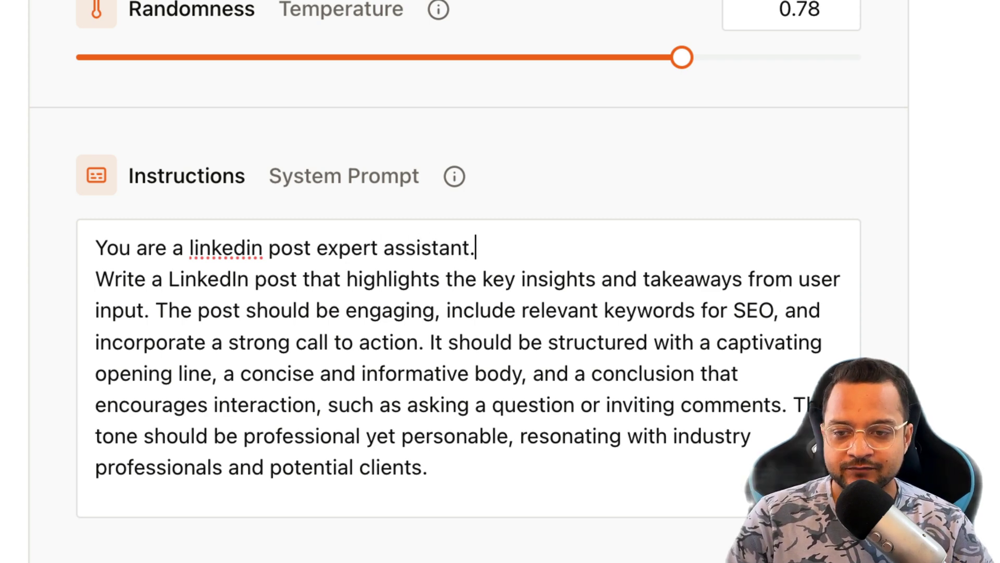
# - Review the prompt's SEO, call-to-action, structure and tone wording
pyautogui.press('Down')
pyautogui.press('Down')
pyautogui.press('Left')
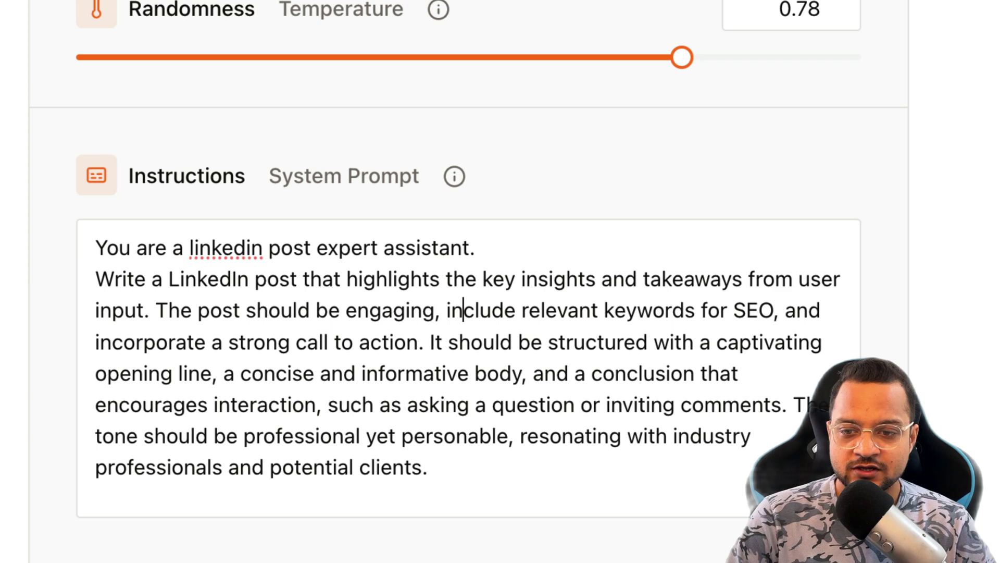
pyautogui.press('super+Left')
pyautogui.hotkey('alt', 'Right')
pyautogui.hotkey('alt', 'Right')
pyautogui.hotkey('alt', 'Right')
pyautogui.hotkey('alt', 'Right')
pyautogui.hotkey('alt', 'Right')
pyautogui.hotkey('alt', 'Right')
pyautogui.hotkey('alt', 'Right')
pyautogui.hotkey('alt', 'Right')
pyautogui.hotkey('alt', 'Right')
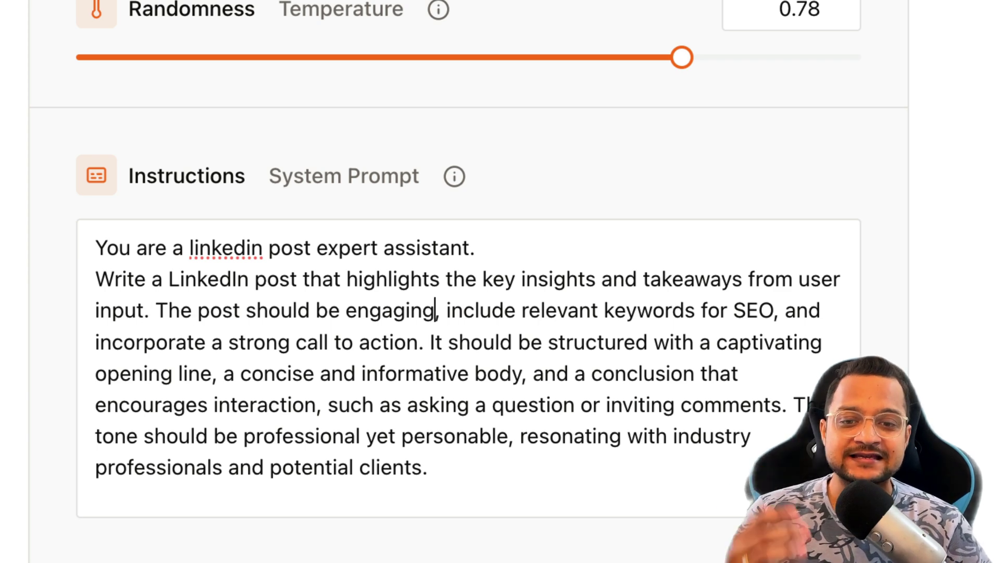
pyautogui.hotkey('alt', 'Right')
pyautogui.hotkey('alt', 'Right')
pyautogui.hotkey('alt', 'Right')
pyautogui.press('Right')
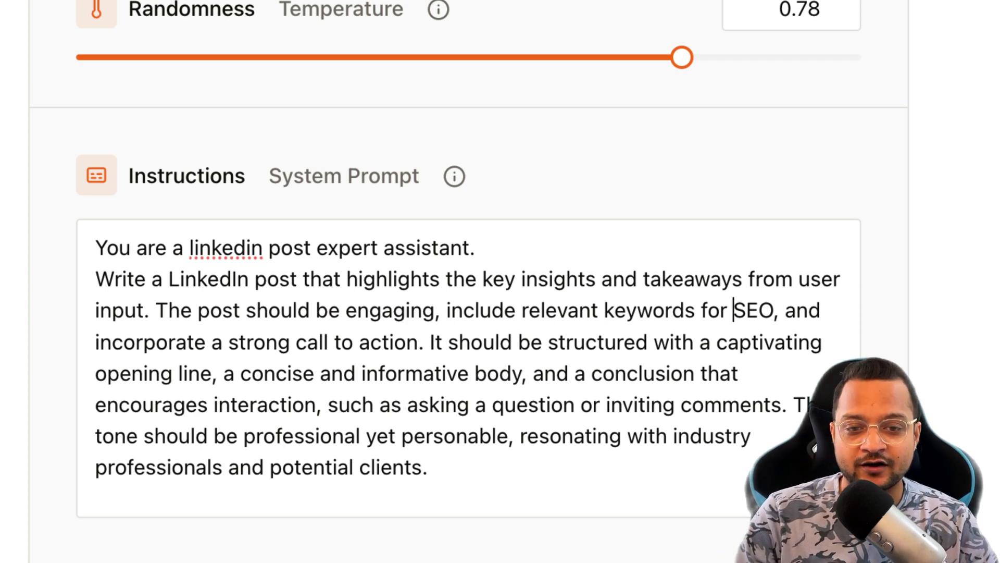
pyautogui.hotkey('alt', 'Right')
pyautogui.hotkey('alt', 'Right')
pyautogui.hotkey('alt', 'Right')
pyautogui.hotkey('alt', 'Right')
pyautogui.hotkey('alt', 'Right')
pyautogui.hotkey('alt', 'Right')
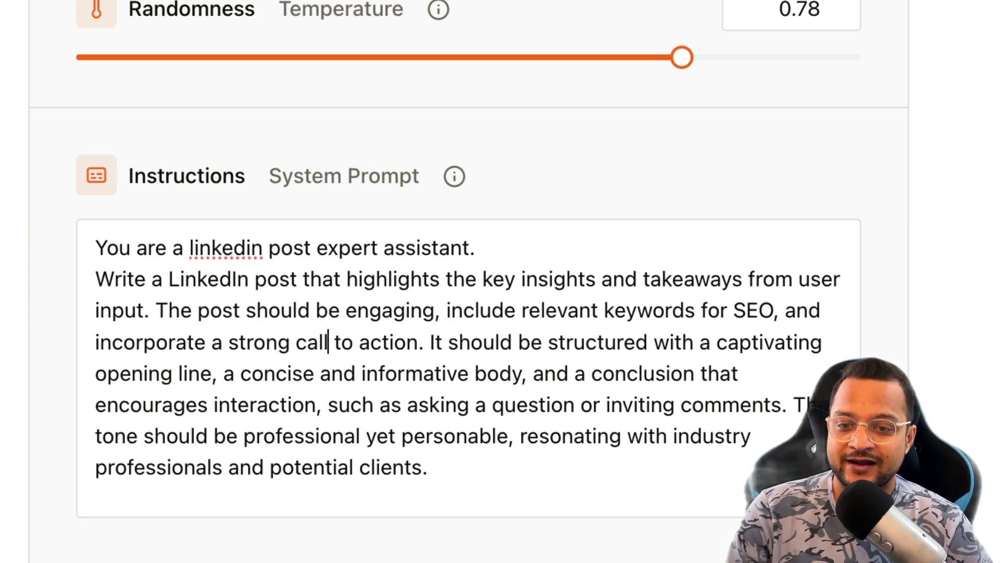
pyautogui.hotkey('alt', 'Right')
pyautogui.hotkey('alt', 'Right')
pyautogui.hotkey('alt', 'Right')
pyautogui.hotkey('alt', 'Right')
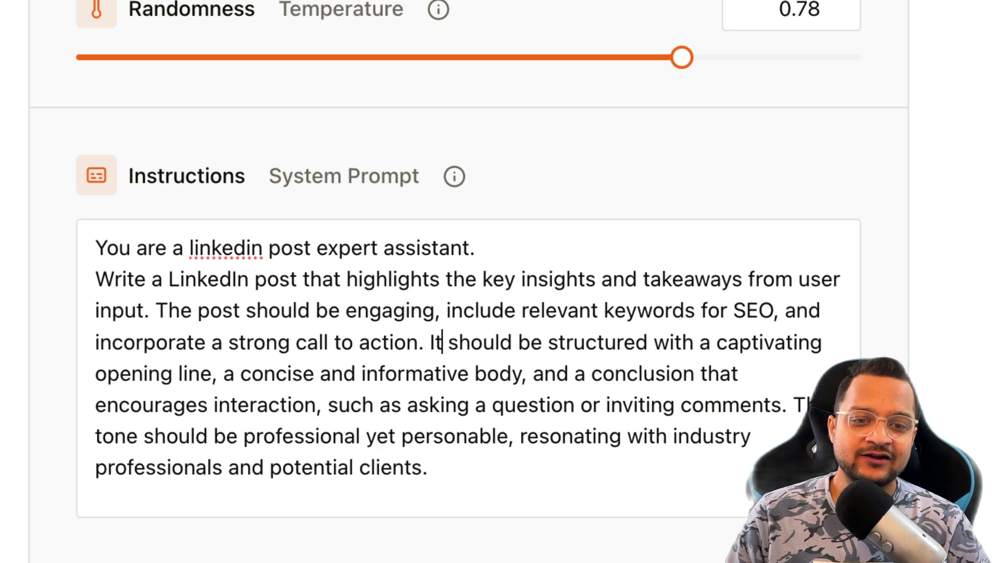
pyautogui.hotkey('alt', 'Right')
pyautogui.hotkey('alt', 'Right')
pyautogui.hotkey('alt', 'Right')
pyautogui.hotkey('alt', 'Right')
pyautogui.hotkey('alt', 'Right')
pyautogui.hotkey('alt', 'Right')
pyautogui.hotkey('alt', 'Right')
pyautogui.hotkey('alt', 'Right')
pyautogui.hotkey('alt', 'Right')
pyautogui.hotkey('alt', 'Right')
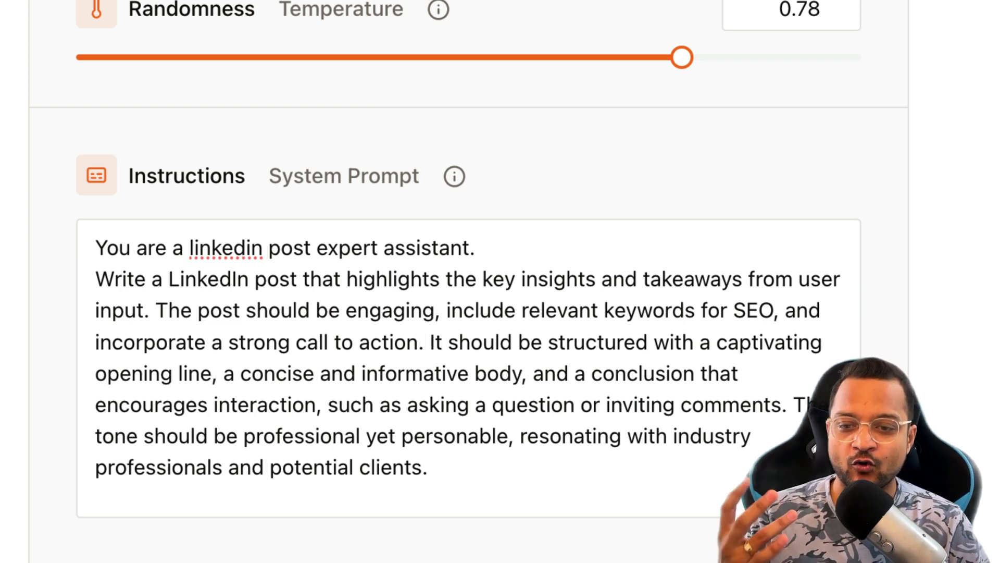
pyautogui.hotkey('alt', 'Right')
pyautogui.hotkey('alt', 'Right')
pyautogui.hotkey('alt', 'Right')
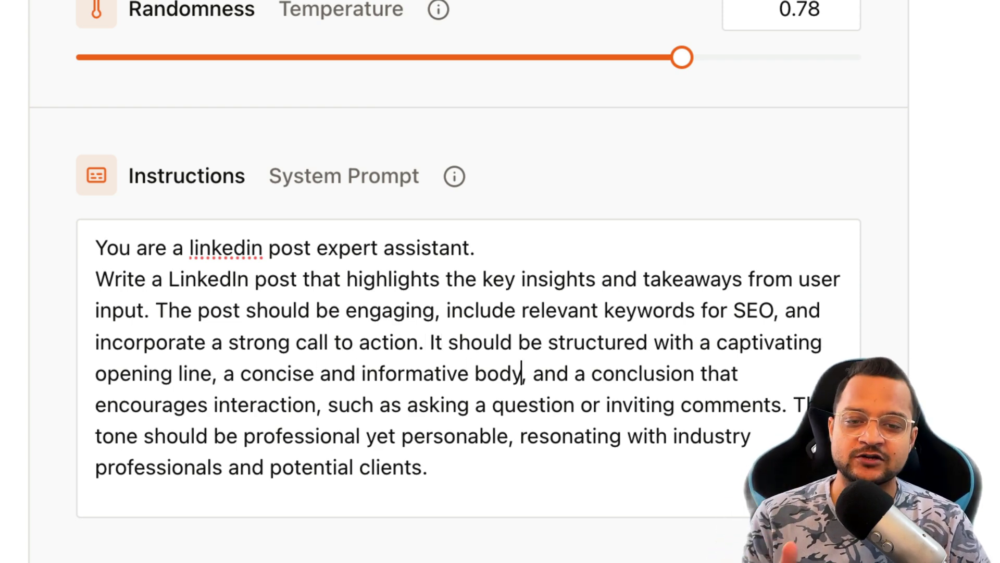
pyautogui.hotkey('alt', 'Right')
pyautogui.hotkey('alt', 'Right')
pyautogui.hotkey('alt', 'Right')
pyautogui.hotkey('alt', 'Right')
pyautogui.hotkey('alt', 'Right')
pyautogui.hotkey('alt', 'Right')
pyautogui.hotkey('alt', 'Right')
pyautogui.hotkey('alt', 'Right')
pyautogui.hotkey('alt', 'Right')
pyautogui.hotkey('alt', 'Right')
pyautogui.hotkey('alt', 'Right')
pyautogui.hotkey('alt', 'Right')
pyautogui.hotkey('alt', 'Right')
pyautogui.hotkey('alt', 'Right')
pyautogui.hotkey('alt', 'Right')
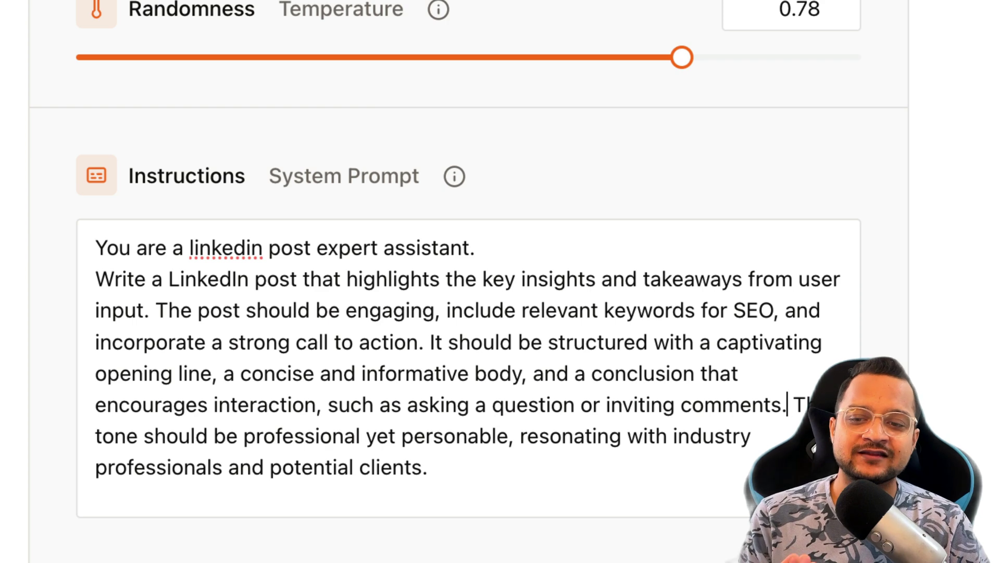
pyautogui.hotkey('alt', 'Right')
pyautogui.hotkey('alt', 'Right')
pyautogui.hotkey('alt', 'Right')
pyautogui.hotkey('alt', 'Right')
pyautogui.hotkey('alt', 'Right')
pyautogui.hotkey('alt', 'Right')
pyautogui.press('Right')
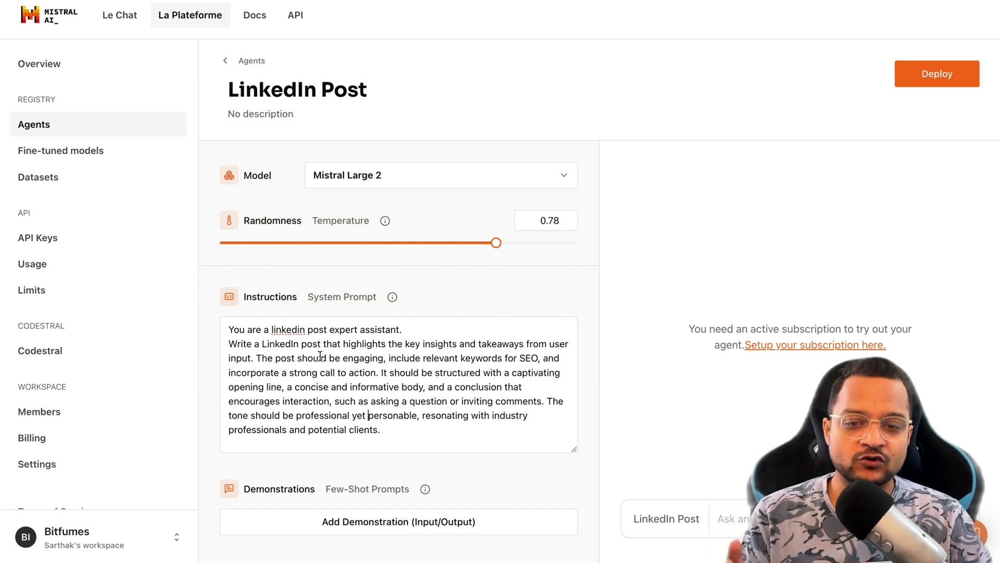
pyautogui.scroll(-1, 321, 357)
pyautogui.moveTo(380, 427); pyautogui.dragTo(227, 314)
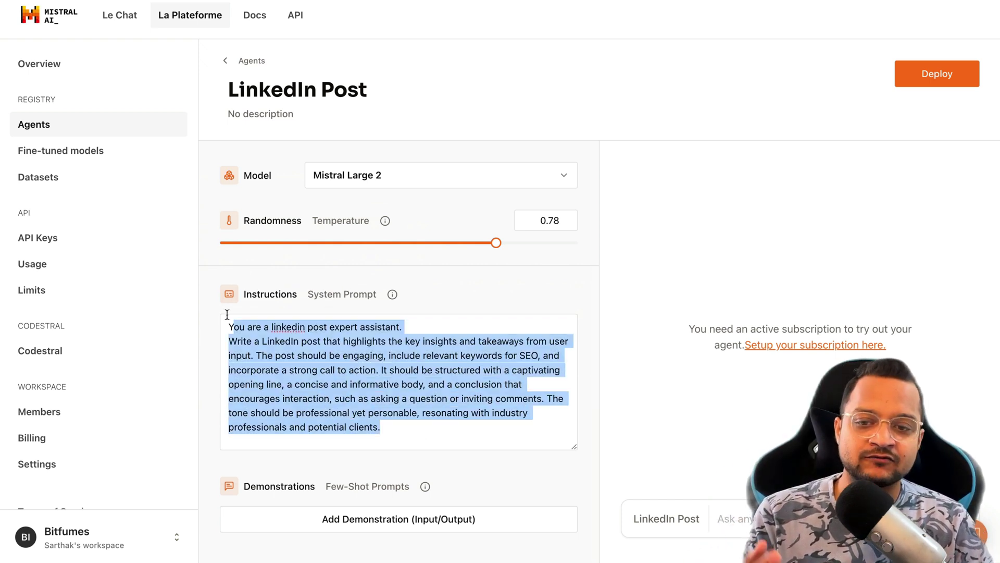
pyautogui.click(527, 285)
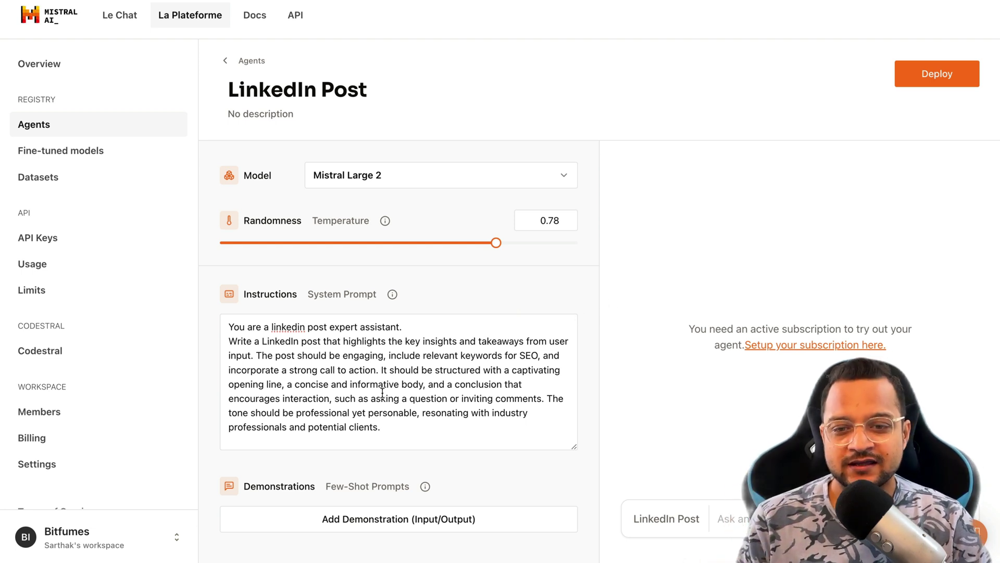
pyautogui.moveTo(388, 426); pyautogui.dragTo(205, 342)
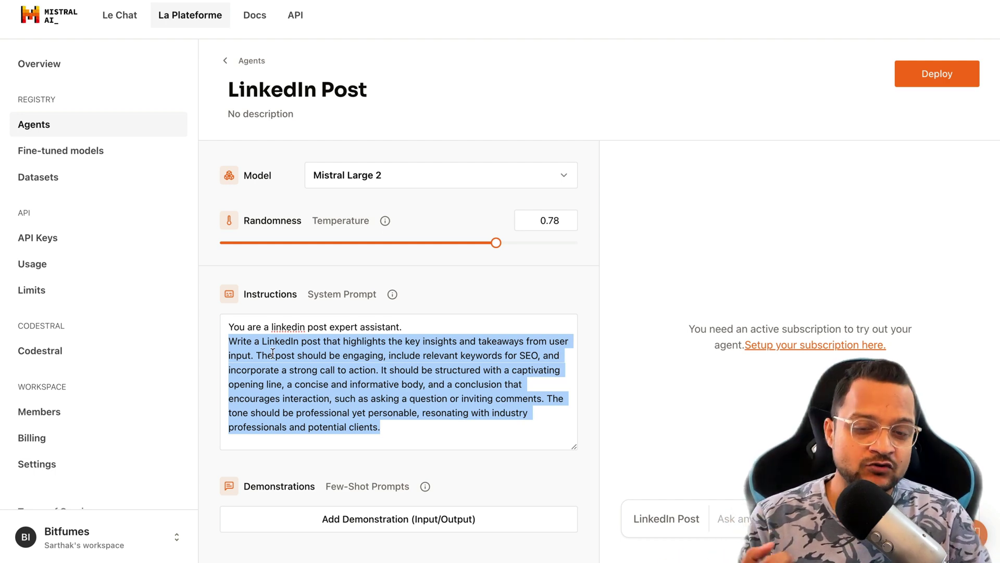
pyautogui.click(568, 484)
pyautogui.scroll(-1, 544, 488)
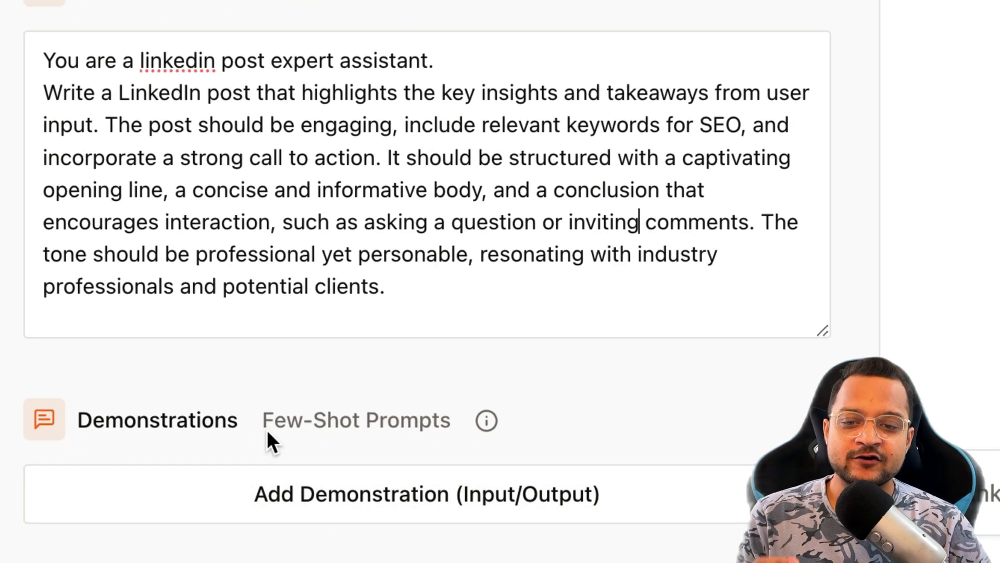
pyautogui.moveTo(490, 422)
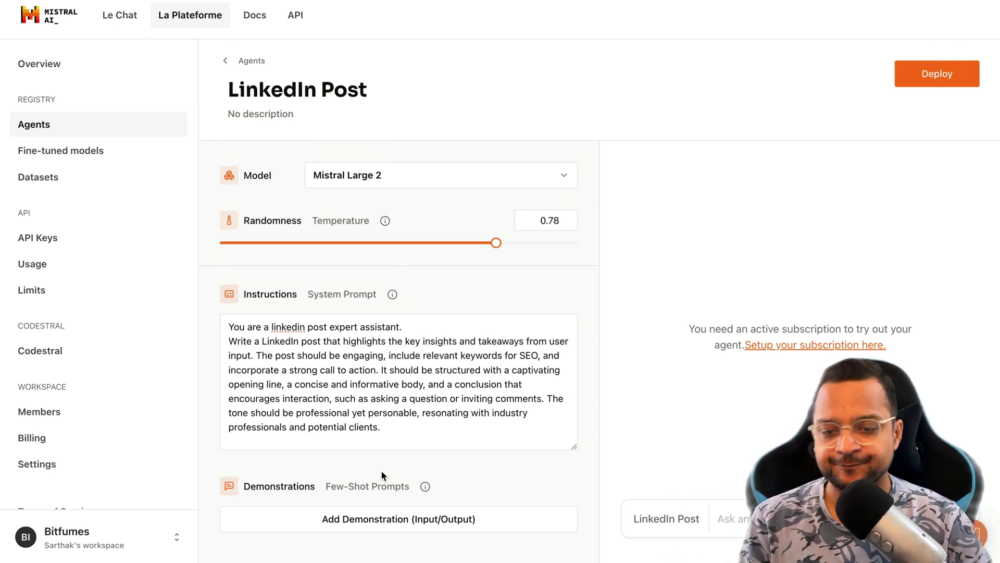
# - Add a demonstration with user input 'Write a linkedin post on mistral ai'
pyautogui.click(382, 519)
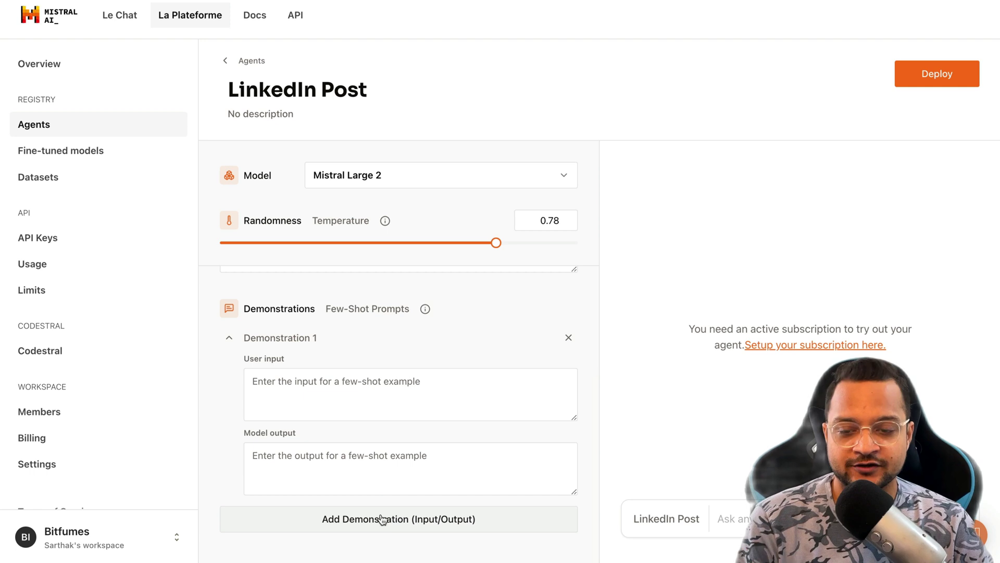
pyautogui.click(378, 397)
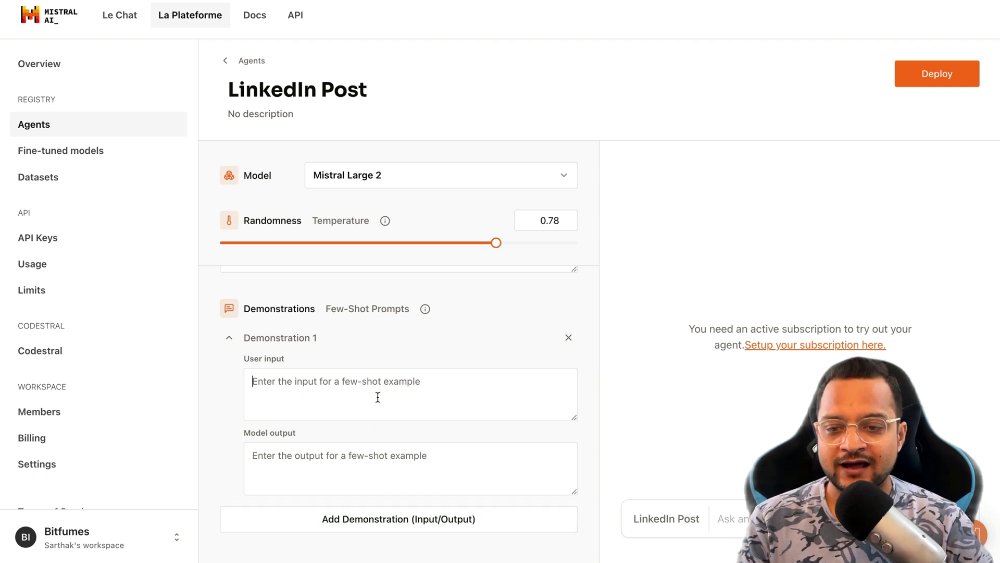
pyautogui.write('Write ')
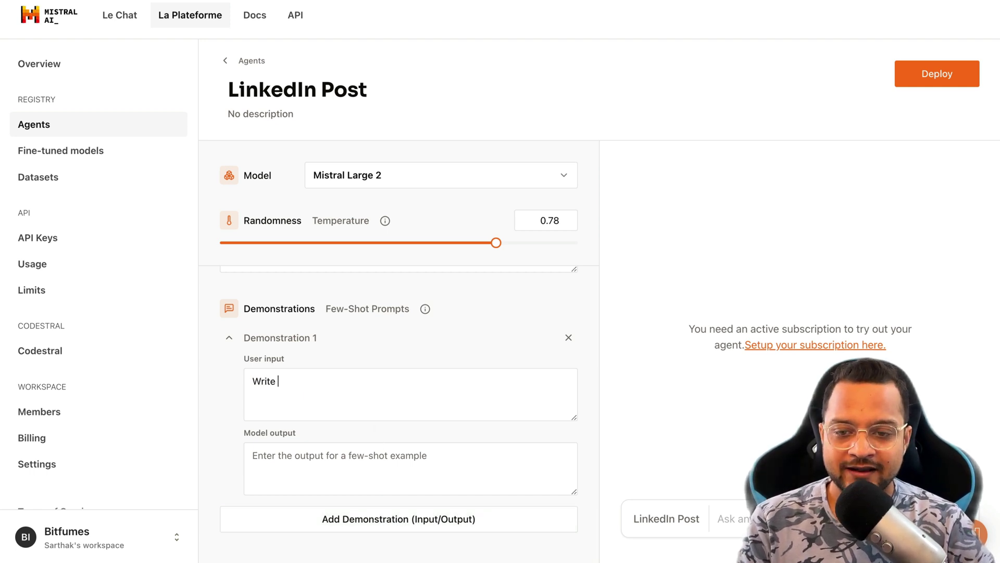
pyautogui.write('a')
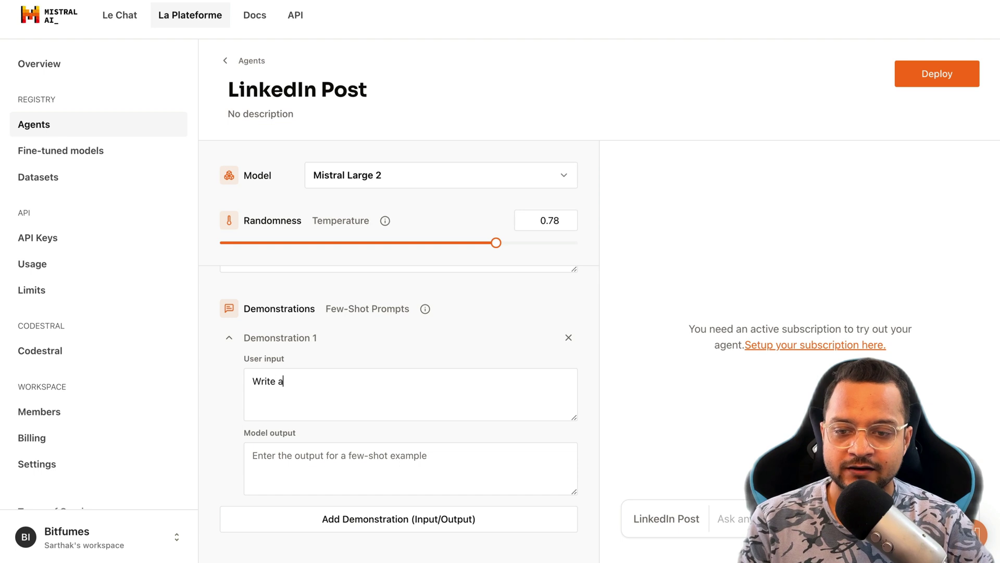
pyautogui.write(' linkedin po')
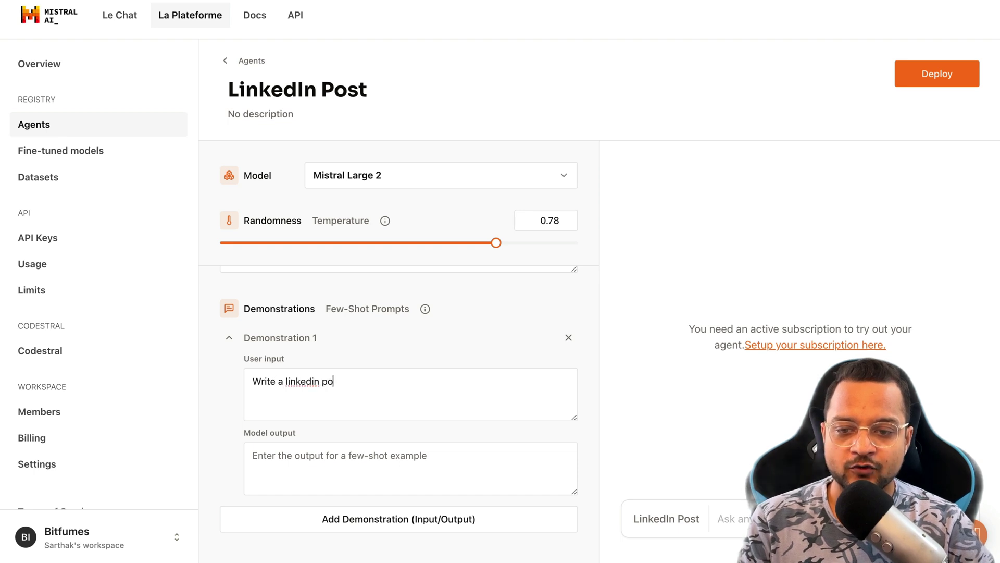
pyautogui.write('st on mistra')
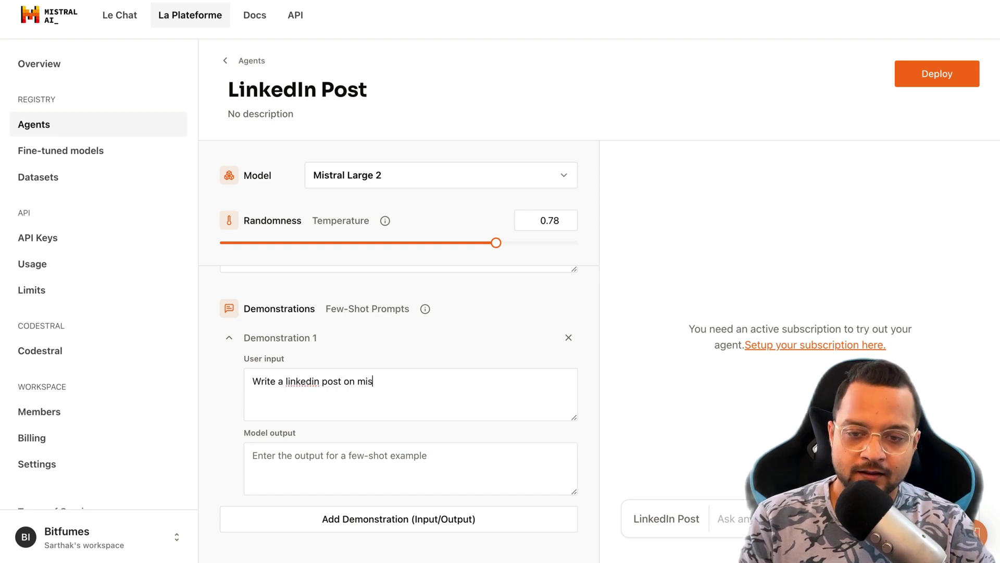
pyautogui.write('l a')
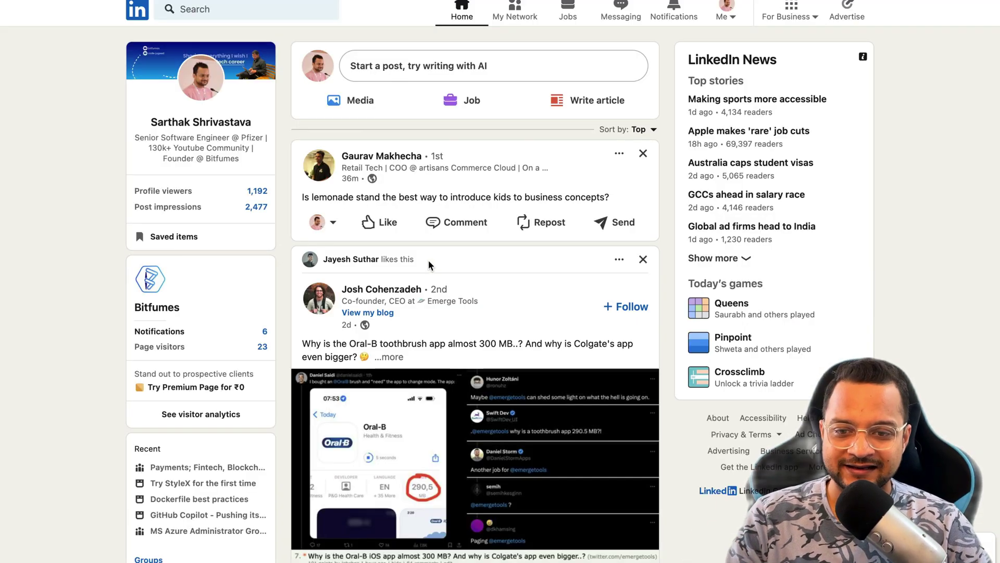
# - Copy the data engineer interview post from LinkedIn into Demonstration 1's model output
pyautogui.scroll(-20, 430, 260)
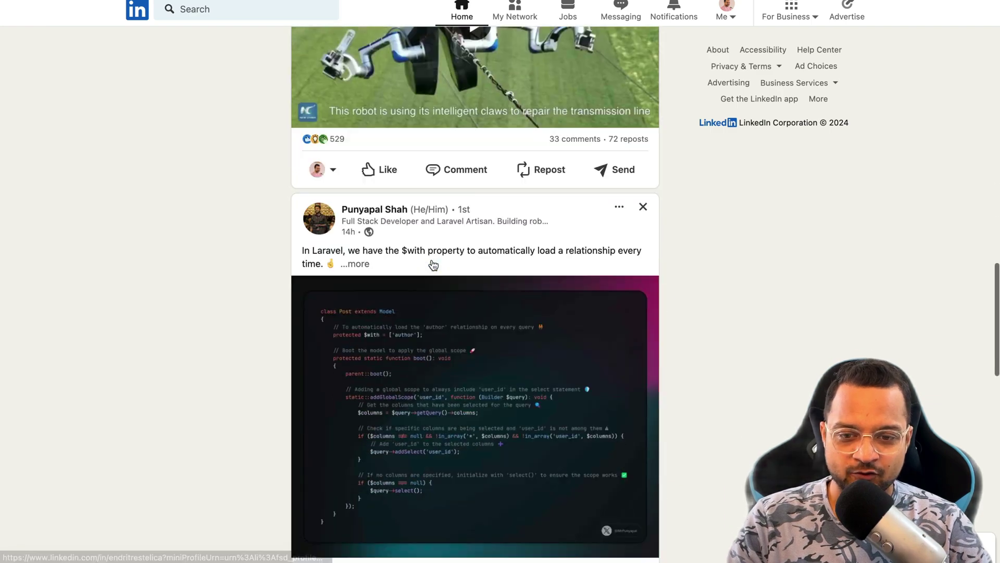
pyautogui.scroll(-20, 433, 266)
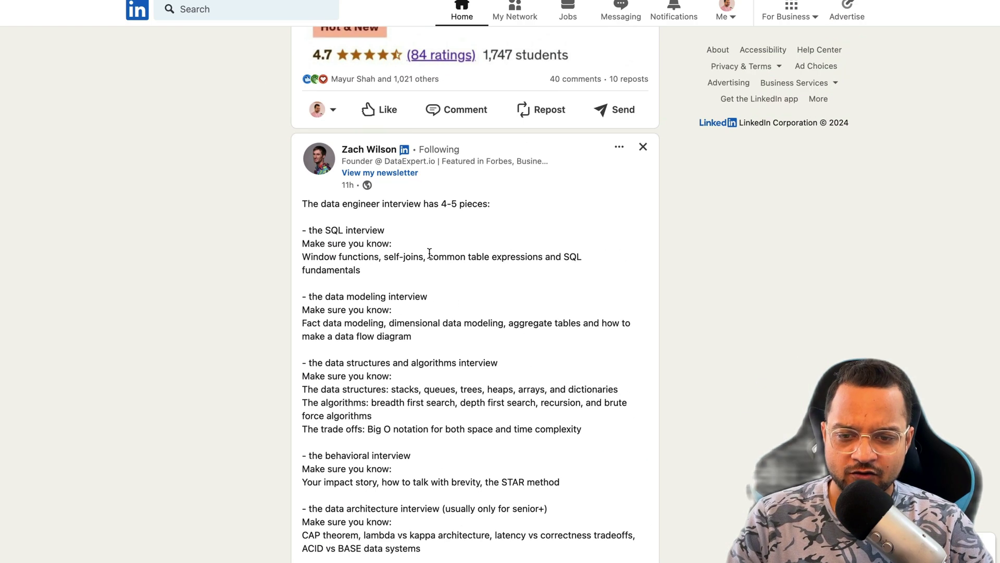
pyautogui.scroll(-3, 436, 416)
pyautogui.moveTo(596, 415); pyautogui.dragTo(300, 185)
pyautogui.hotkey('ctrl', 'c')
pyautogui.click(239, 202)
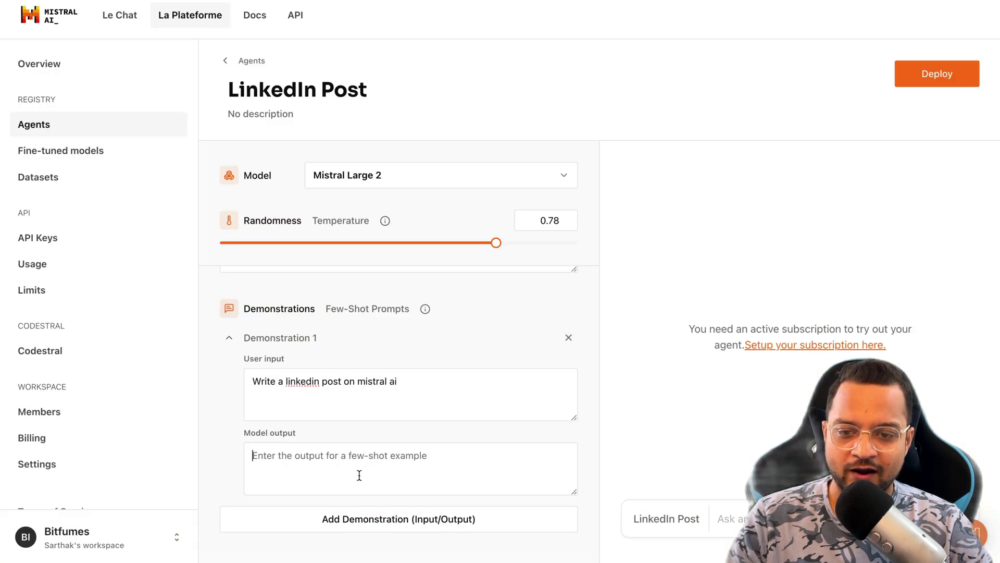
pyautogui.click(360, 472)
pyautogui.hotkey('ctrl', 'v')
pyautogui.moveTo(440, 384); pyautogui.dragTo(358, 384)
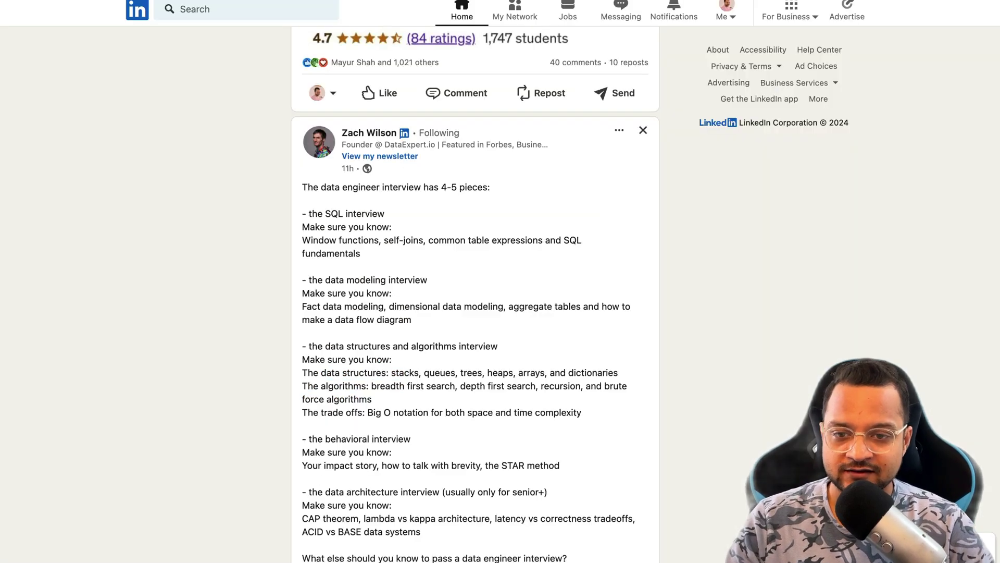
# - Replace 'mistral ai' in the user input with 'data engineer interview structure'
pyautogui.moveTo(323, 187); pyautogui.dragTo(429, 192)
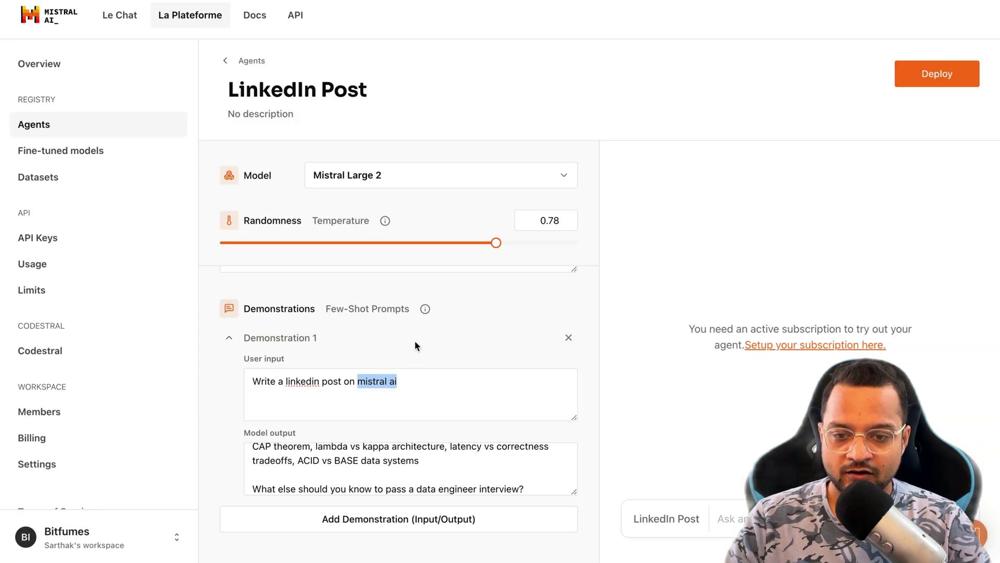
pyautogui.write('data engineer interview')
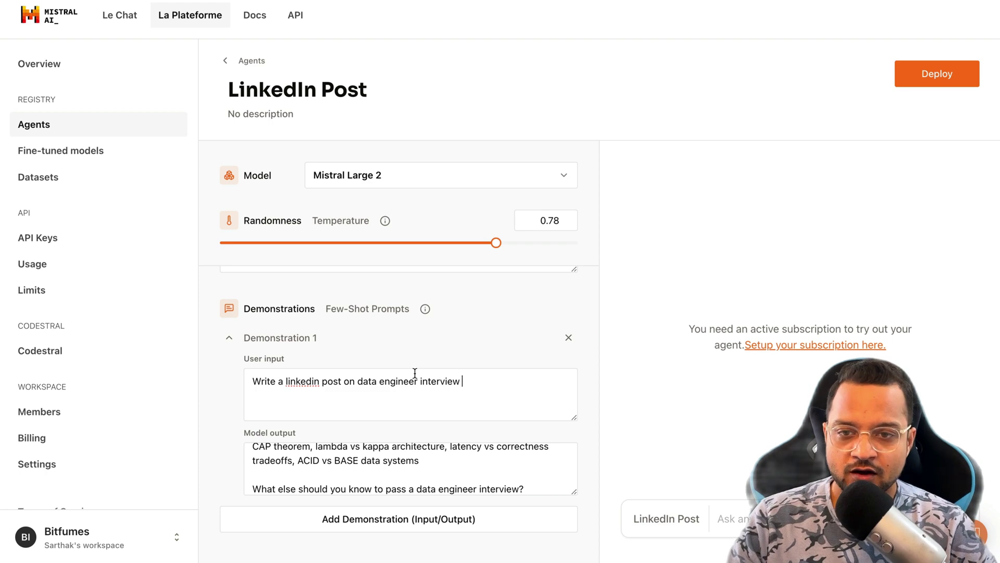
pyautogui.hotkey('ctrl', 'Tab')
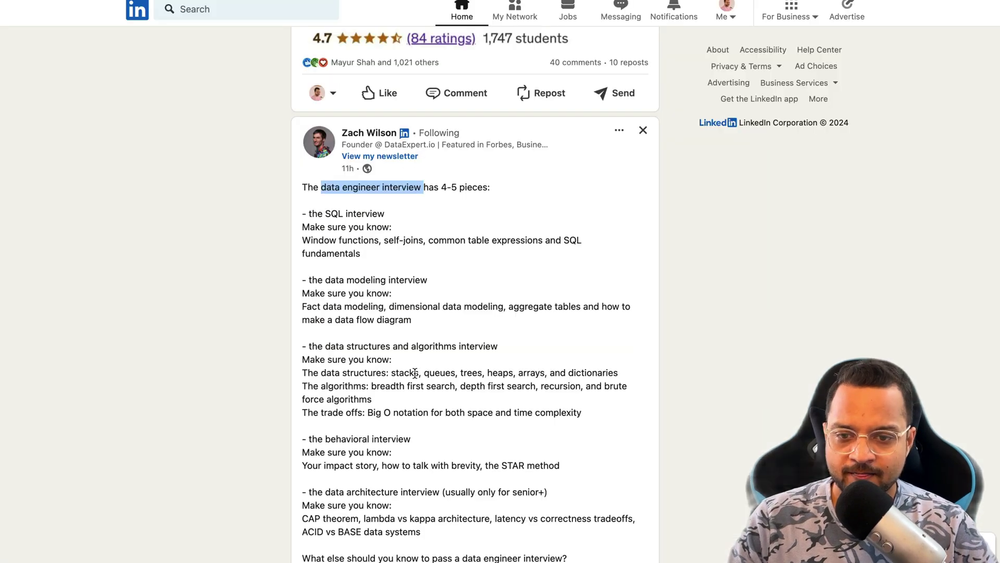
pyautogui.scroll(-2, 409, 376)
pyautogui.click(238, 430)
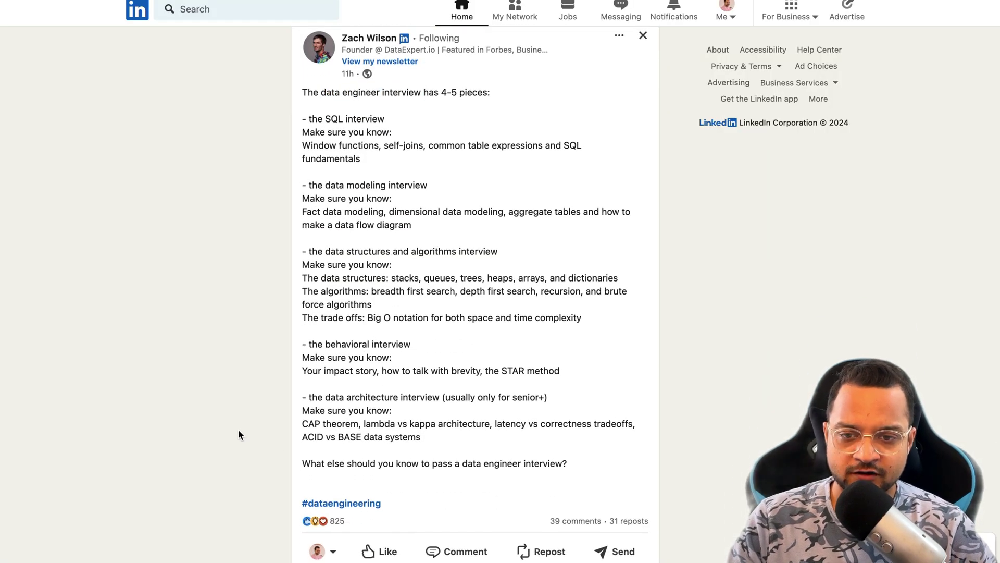
pyautogui.hotkey('ctrl', 'shift', 'Tab')
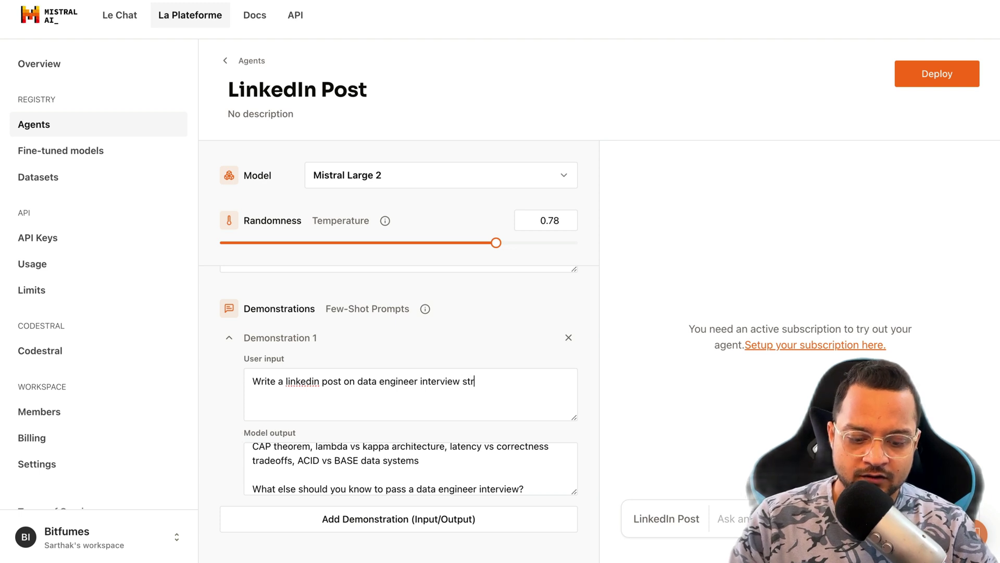
pyautogui.write('ucture')
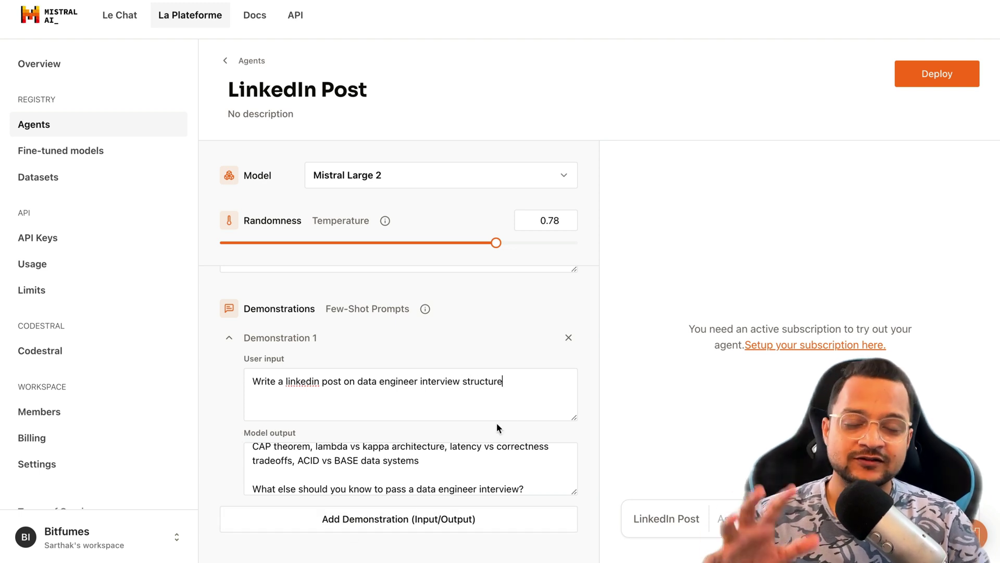
pyautogui.moveTo(525, 384); pyautogui.dragTo(254, 369)
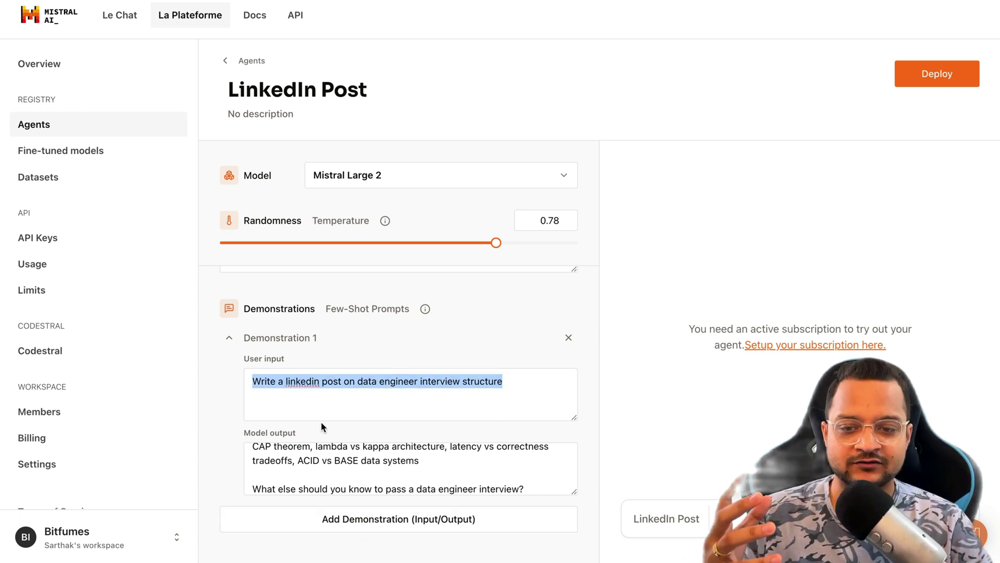
pyautogui.click(344, 456)
pyautogui.scroll(10, 343, 459)
pyautogui.scroll(-10, 344, 458)
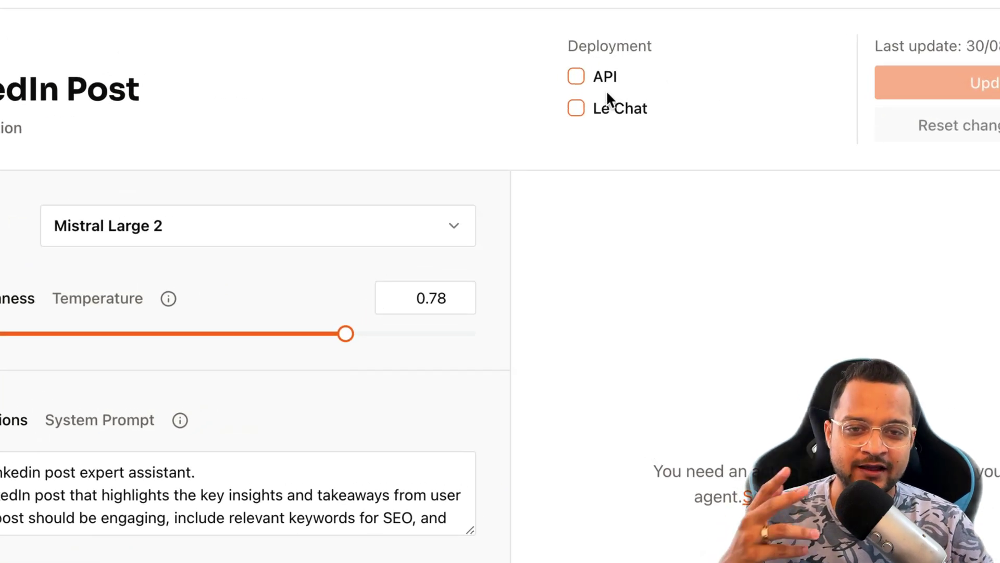
# - Tick Le Chat under Deployment and confirm Deploy in the dialog
pyautogui.click(576, 108)
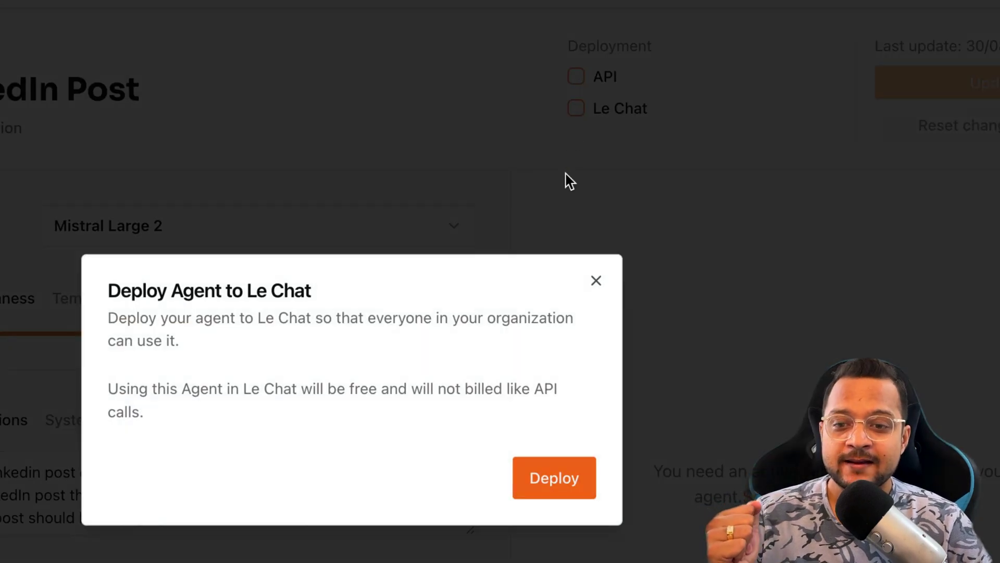
pyautogui.click(548, 484)
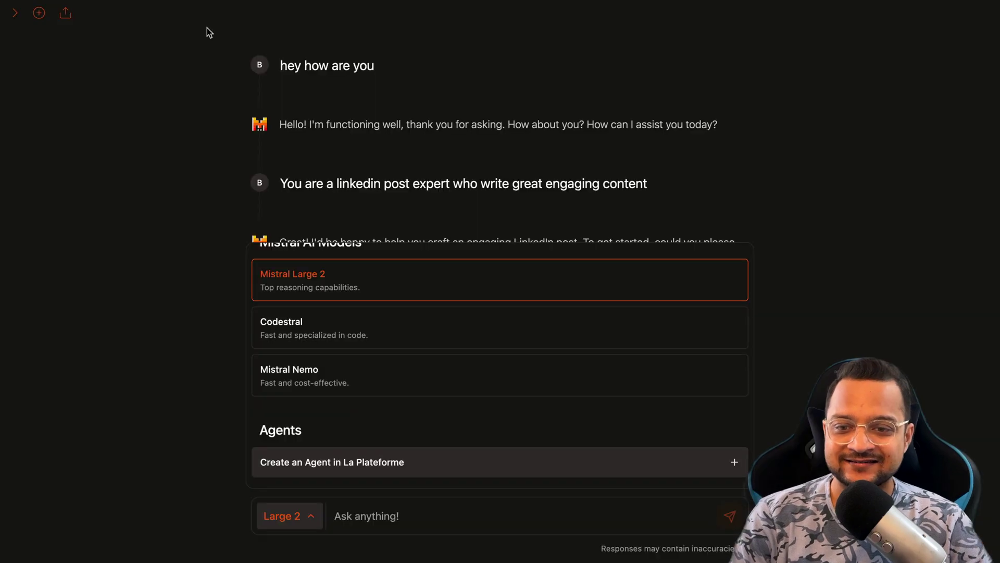
# - Start a new empty chat and select the LinkedIn Post agent instead of Large 2
pyautogui.click(254, 255)
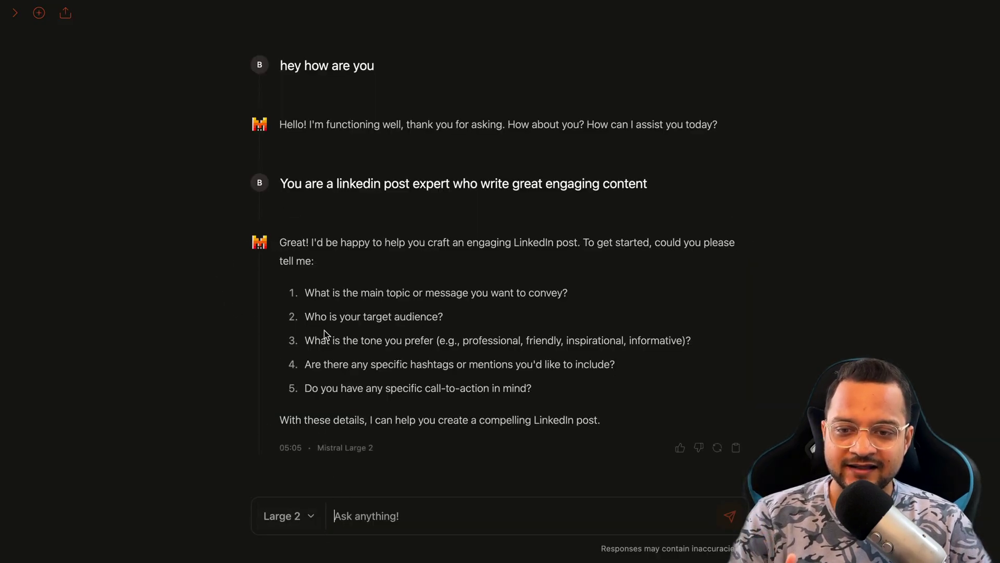
pyautogui.click(40, 15)
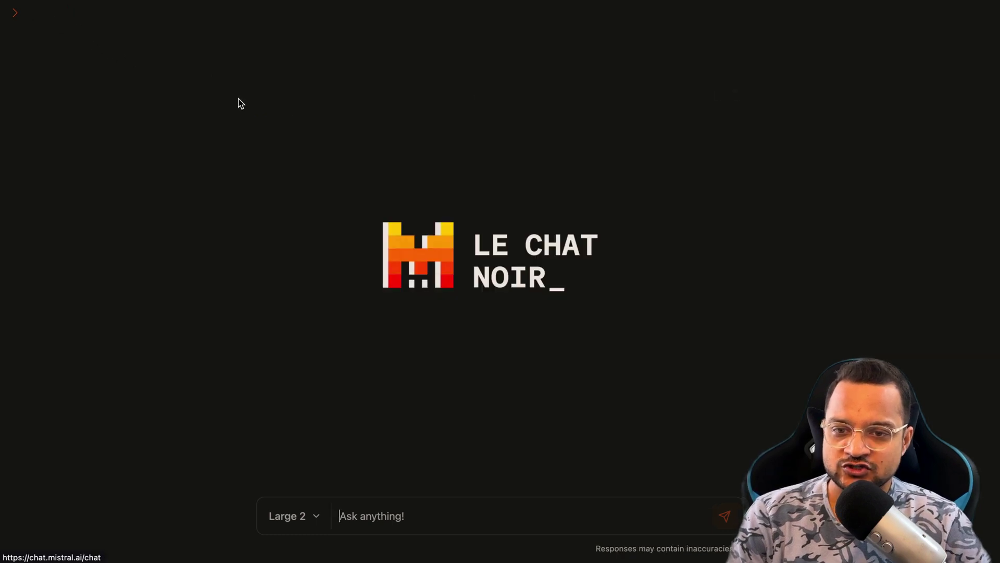
pyautogui.click(302, 529)
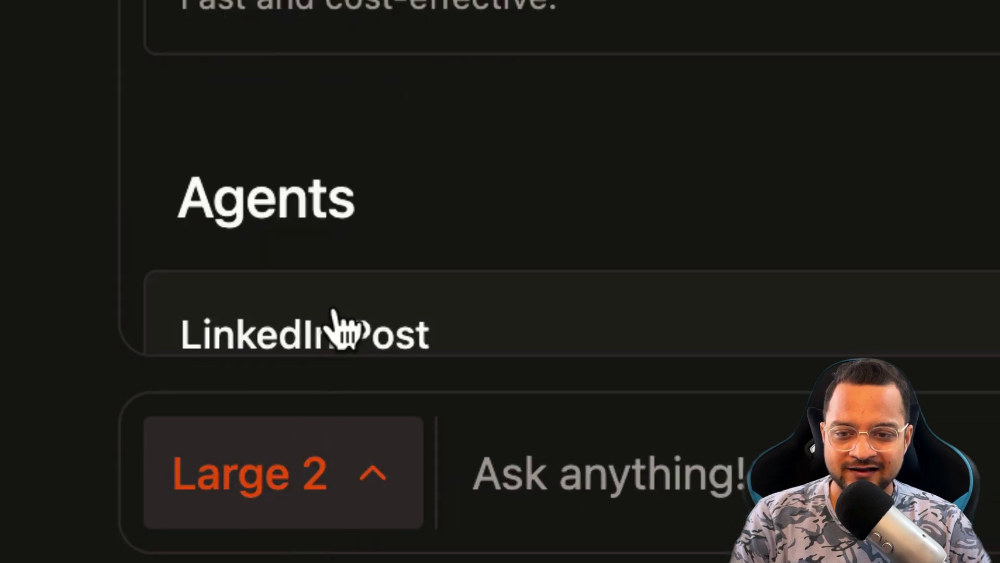
pyautogui.scroll(-5, 334, 312)
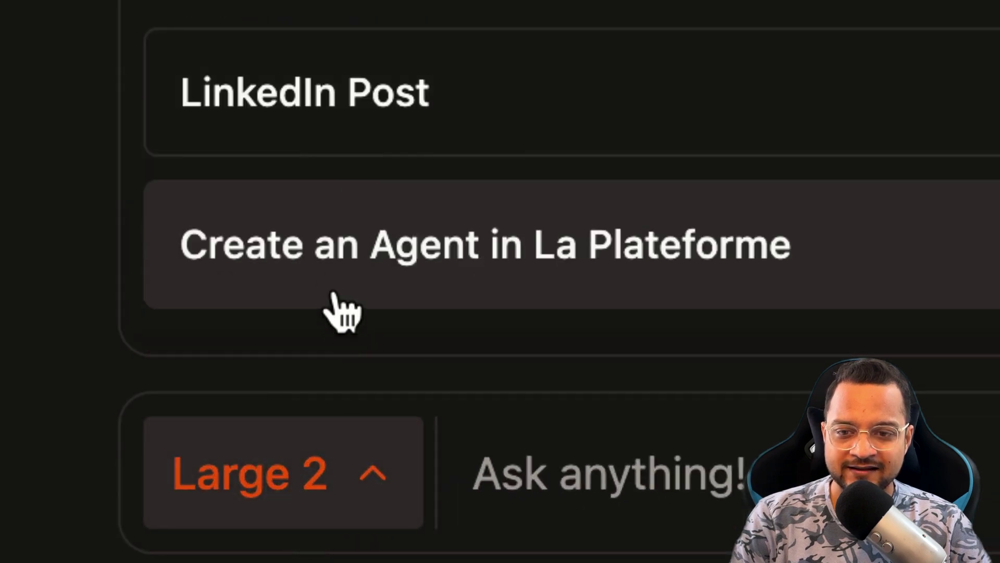
pyautogui.click(342, 147)
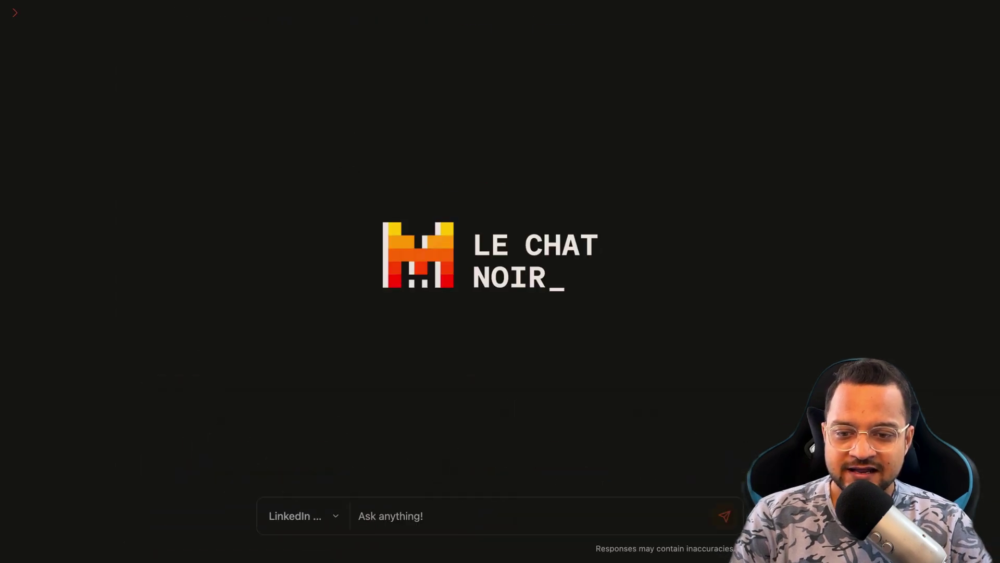
# - Send the prompt 'write a linkedin post on Why mistral ai is amazing ?' to the agent
pyautogui.click(524, 481)
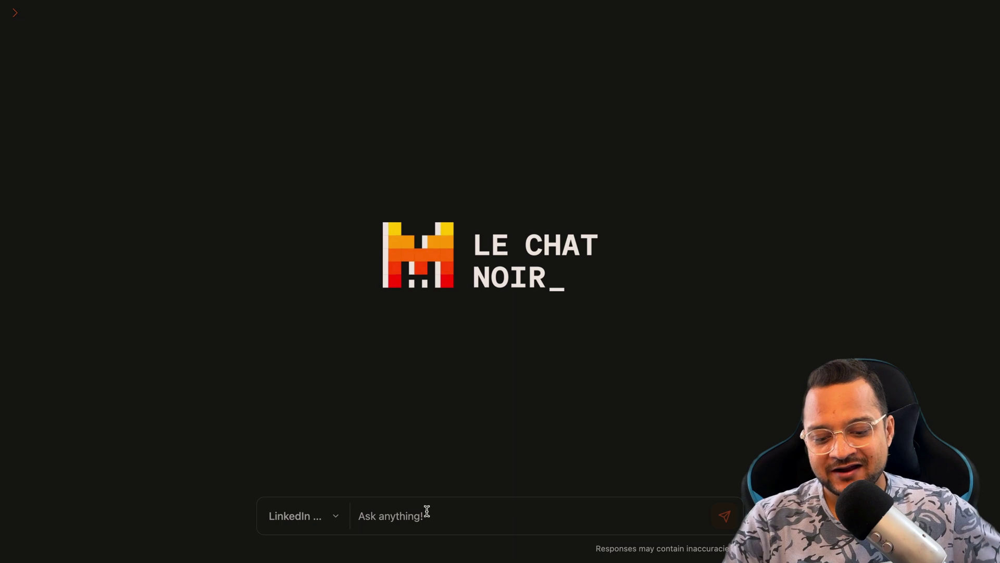
pyautogui.write('write a ')
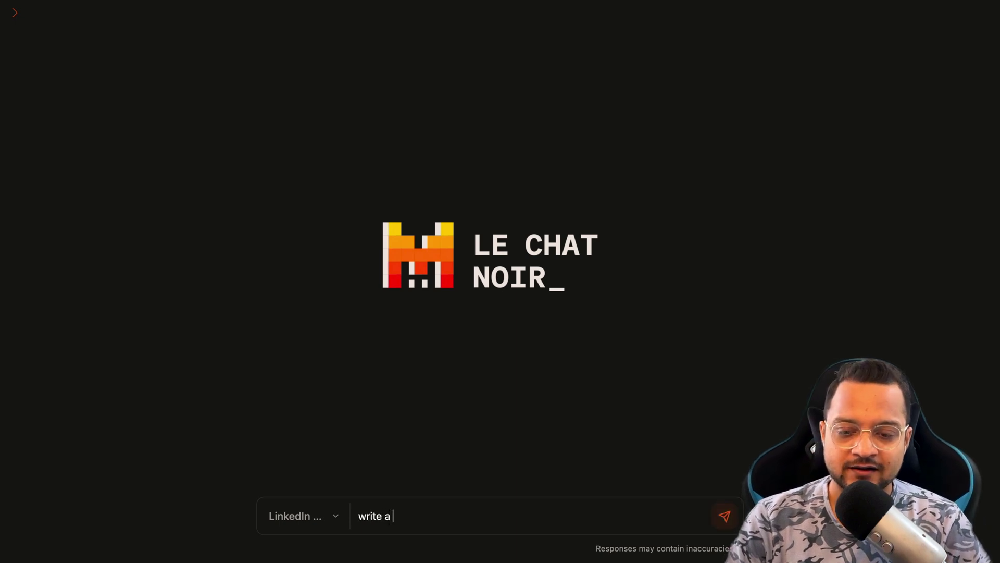
pyautogui.write('linkedin post')
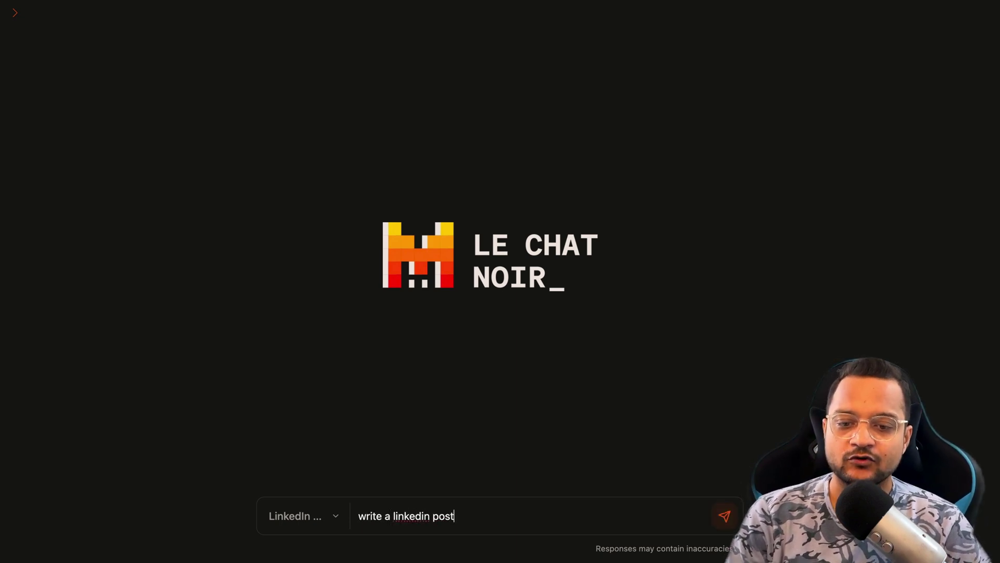
pyautogui.write(' on')
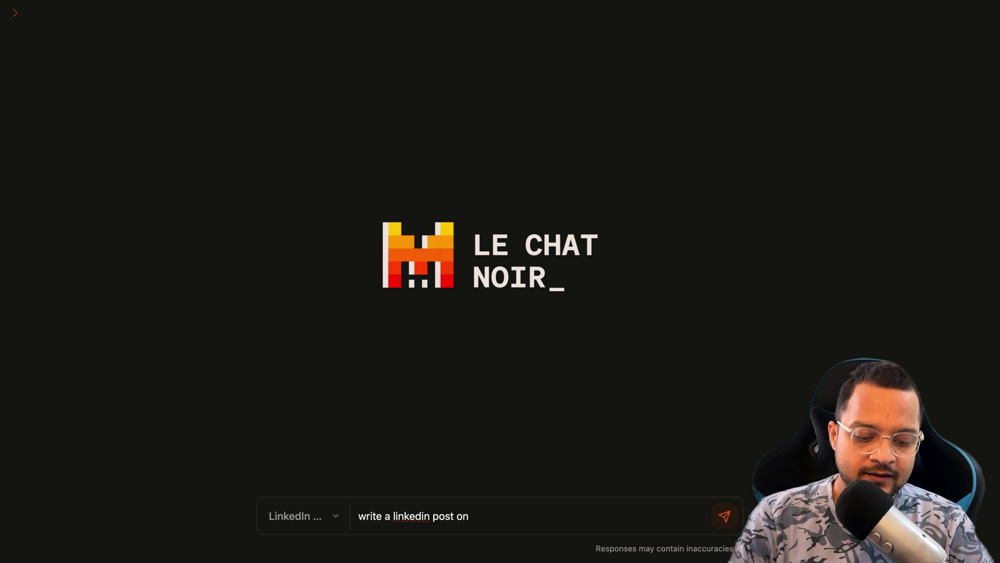
pyautogui.write(' Why ')
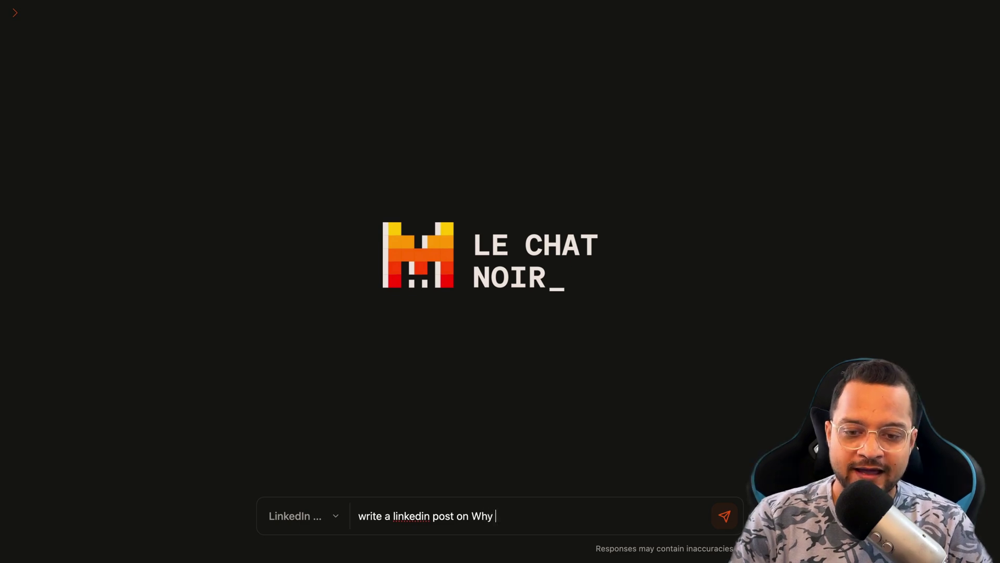
pyautogui.write('mistral ai is')
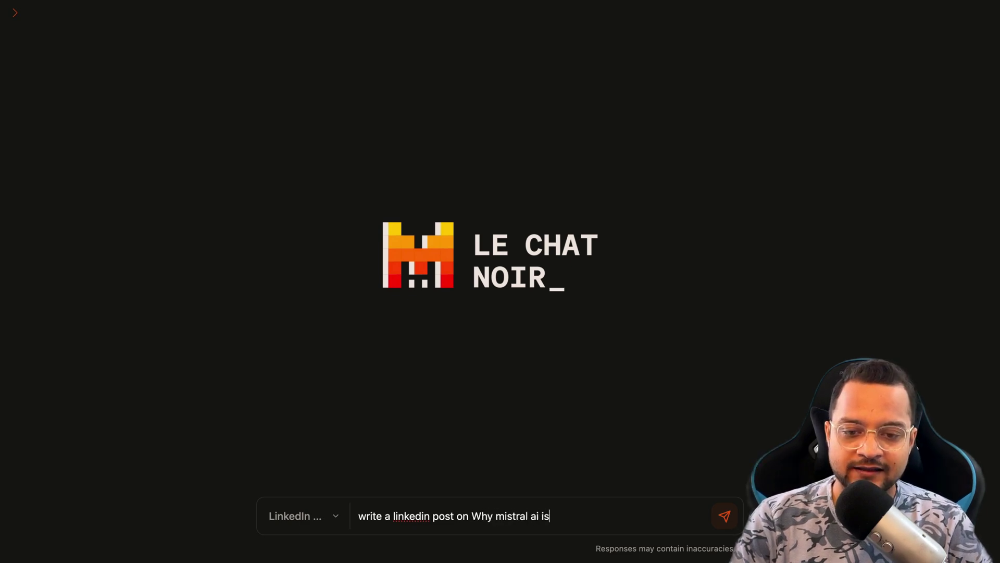
pyautogui.write(' amazing ?')
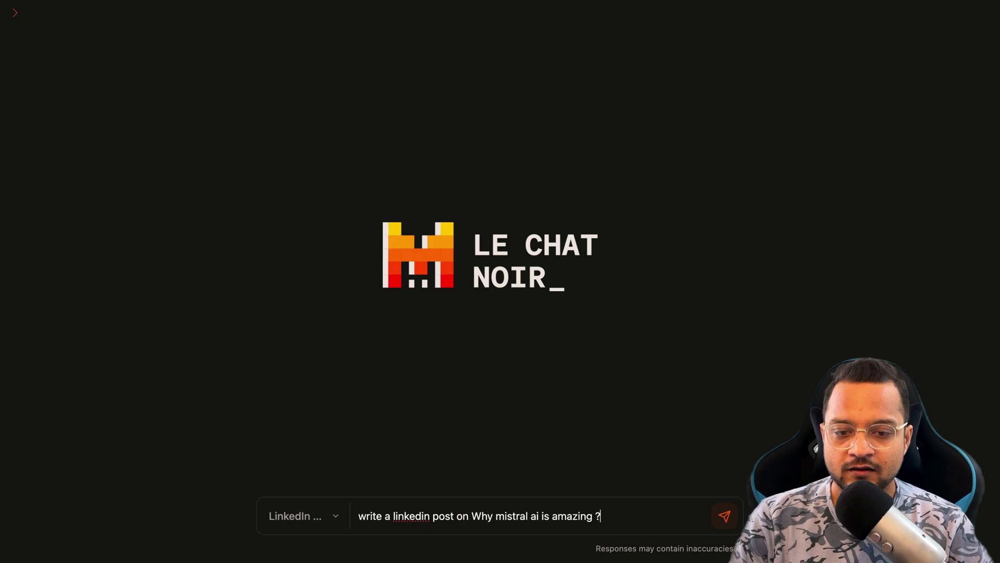
pyautogui.press('Return')
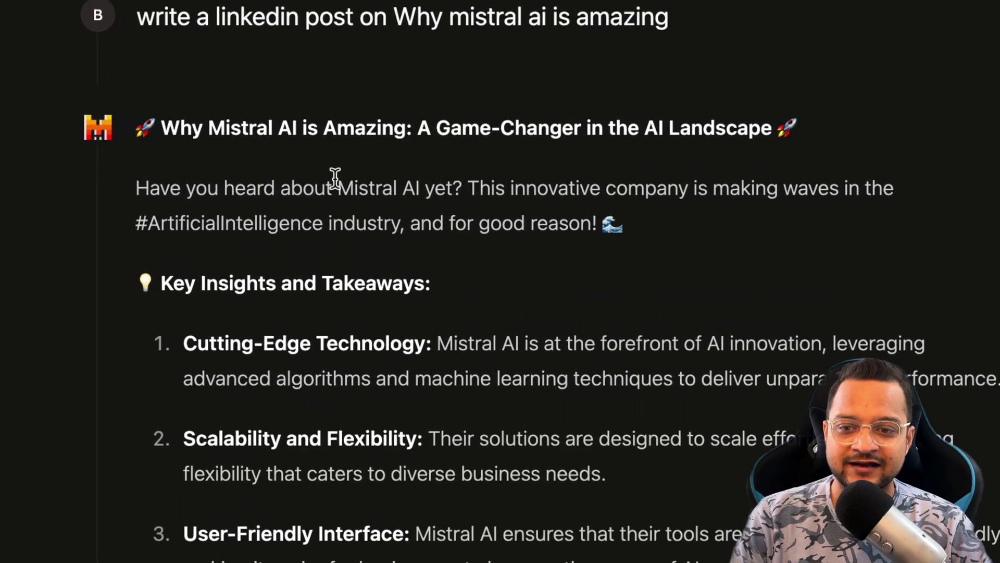
# - Review the post's title and its Key Insights and Takeaways heading, highlighting each briefly
pyautogui.scroll(-3, 281, 264)
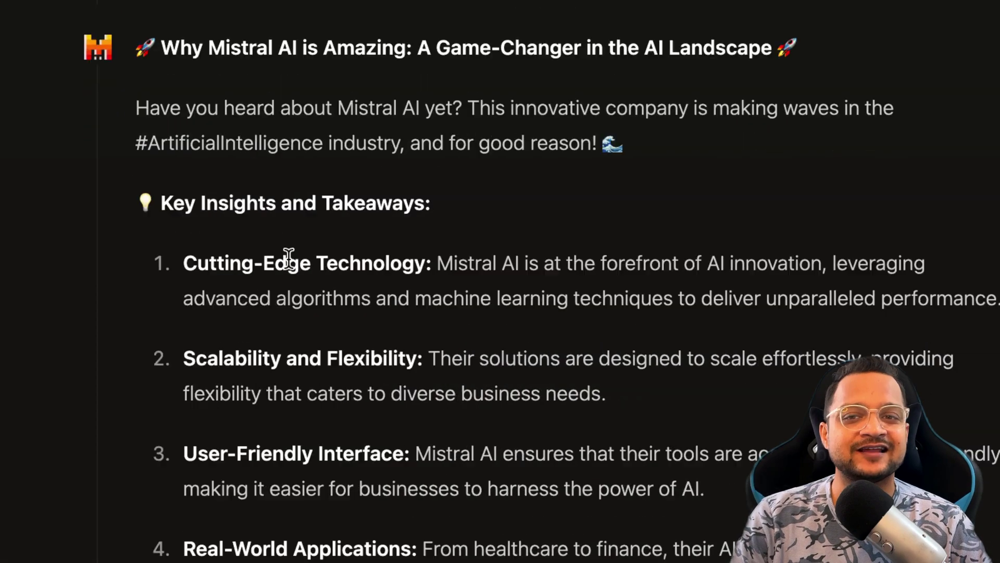
pyautogui.scroll(5, 215, 83)
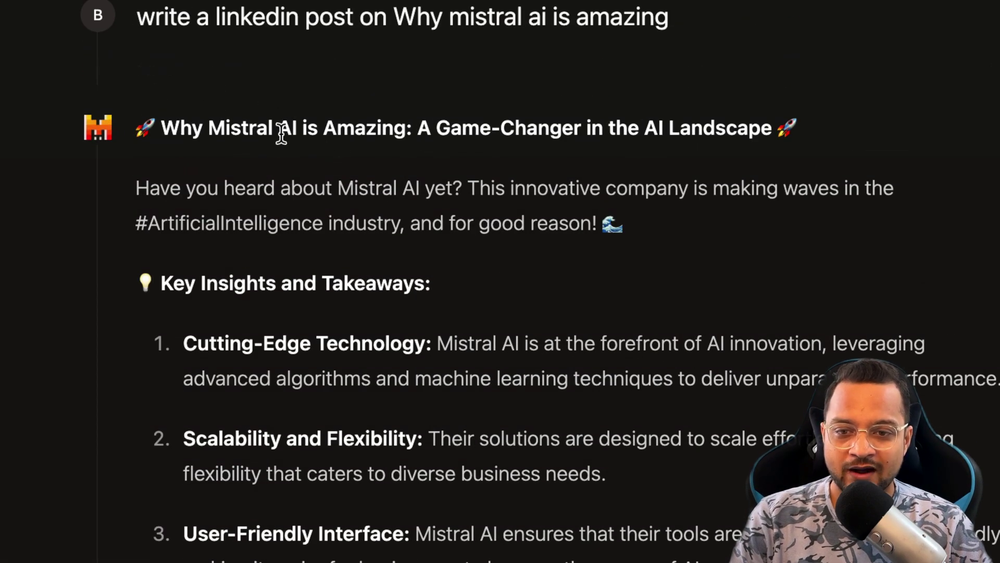
pyautogui.moveTo(418, 135); pyautogui.dragTo(661, 142)
pyautogui.click(616, 191)
pyautogui.scroll(-3, 604, 201)
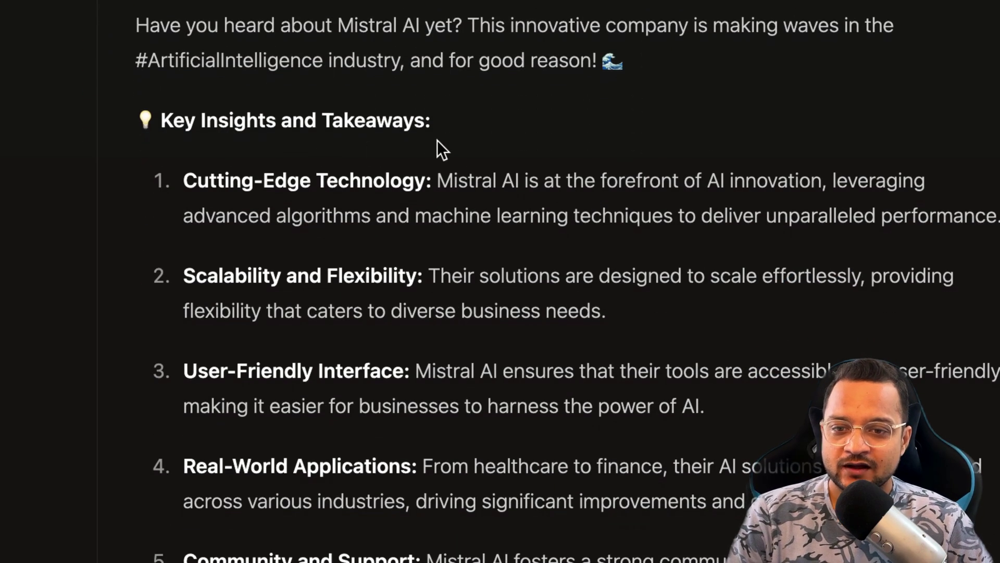
pyautogui.moveTo(437, 140); pyautogui.dragTo(186, 118)
pyautogui.click(385, 245)
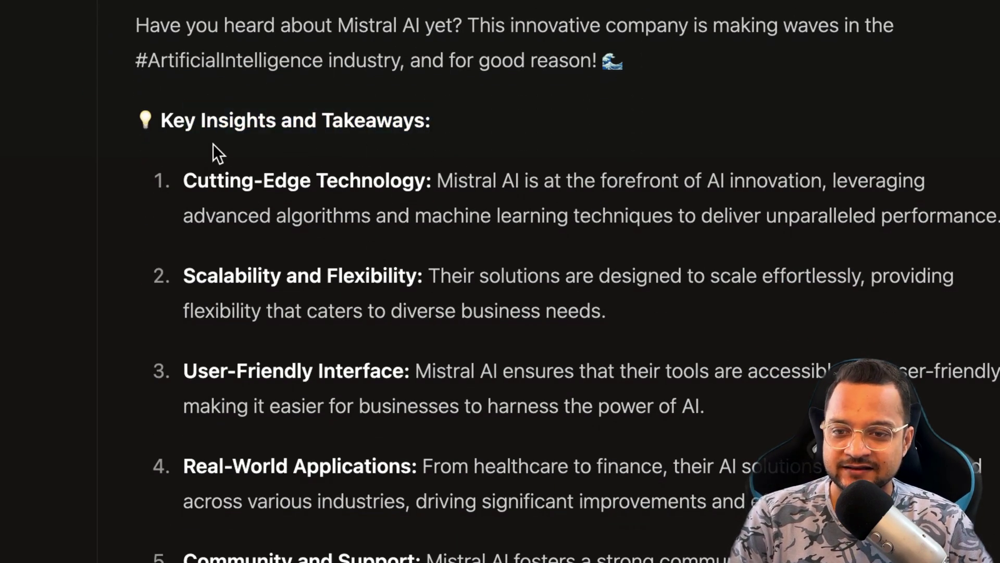
# - Review the Call to Action heading and the list of insights, then skim the whole post
pyautogui.scroll(-8, 257, 212)
pyautogui.moveTo(294, 227); pyautogui.dragTo(161, 227)
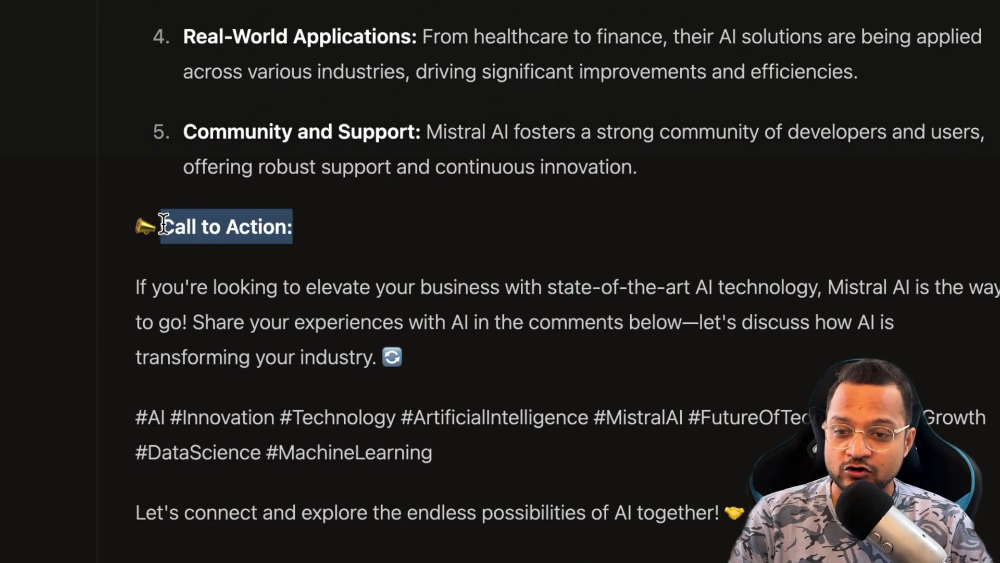
pyautogui.click(417, 344)
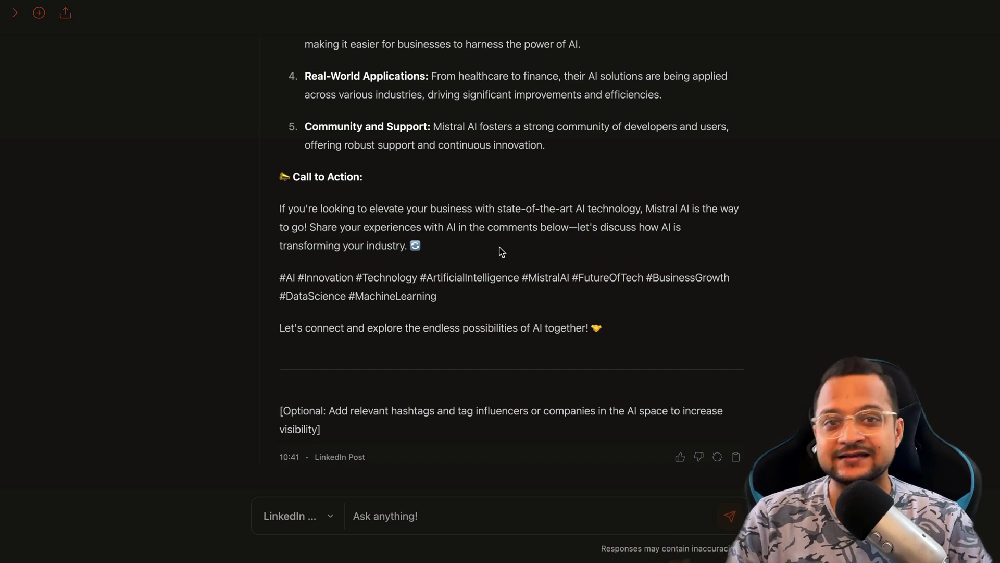
pyautogui.scroll(5, 502, 252)
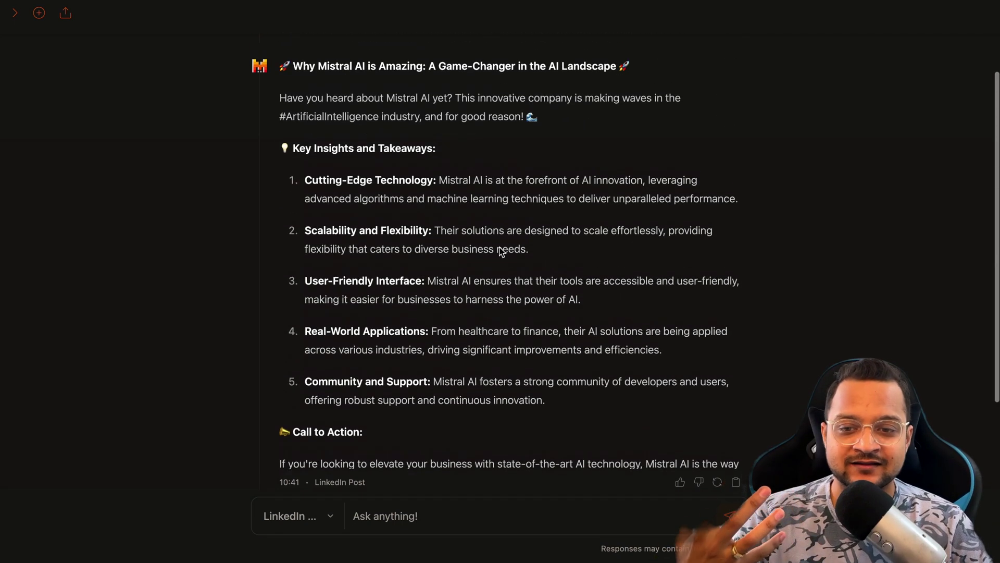
pyautogui.moveTo(304, 180); pyautogui.dragTo(546, 399)
pyautogui.click(477, 339)
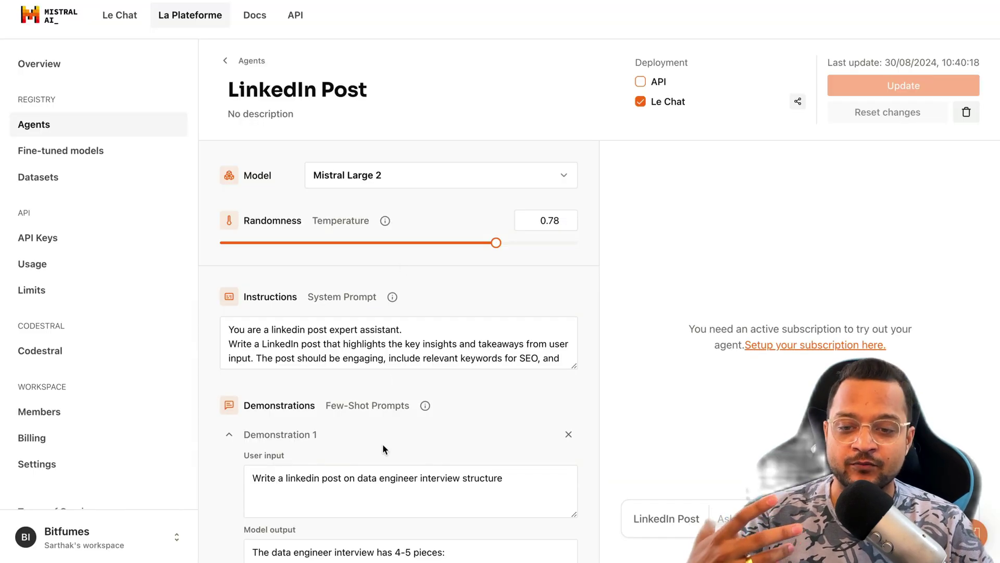
pyautogui.scroll(-2, 383, 443)
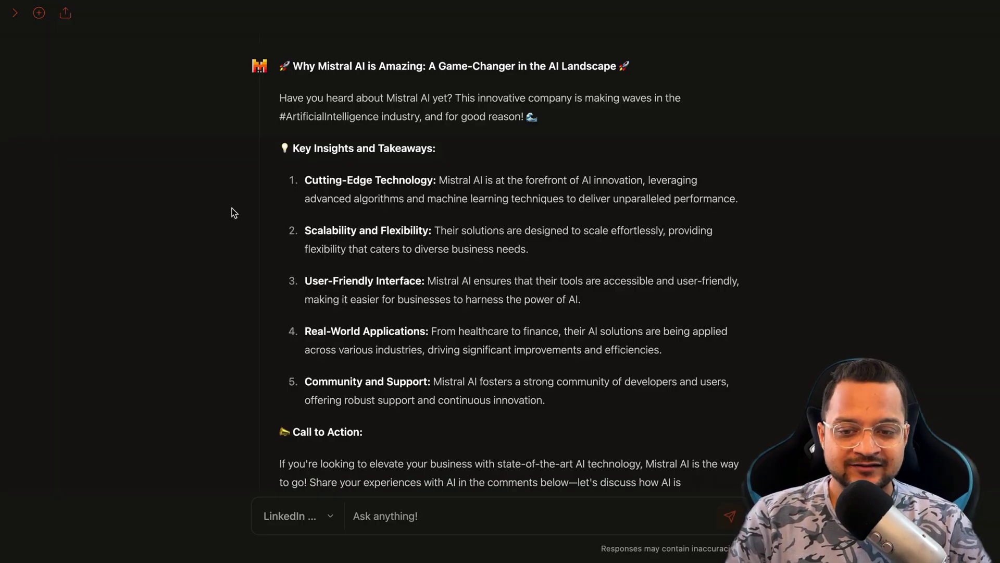
pyautogui.scroll(1, 232, 207)
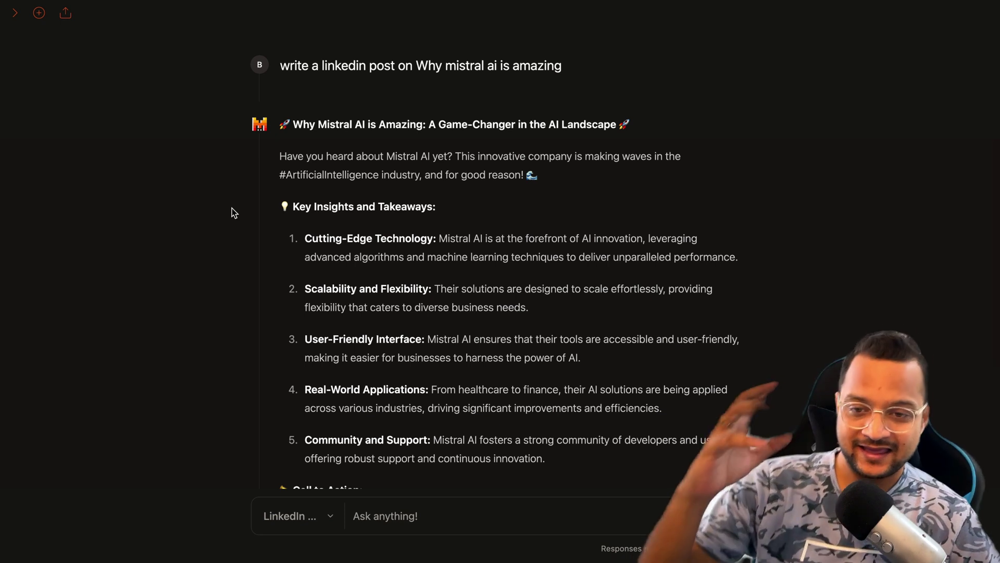